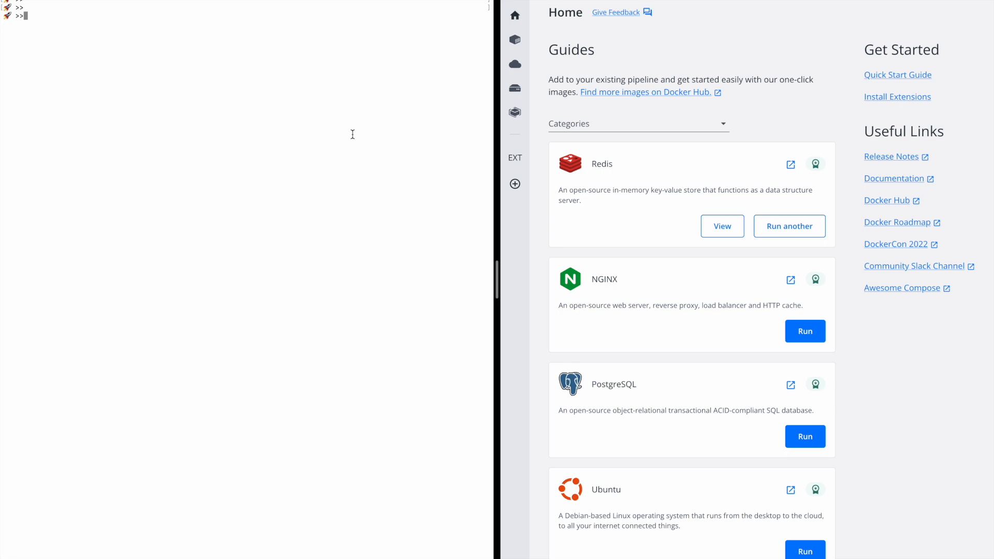
List the local Docker images with docker images and pick out the mysql/mysql-server row.
{"action": "type", "text": "docker images"}
{"action": "key", "text": "Return"}
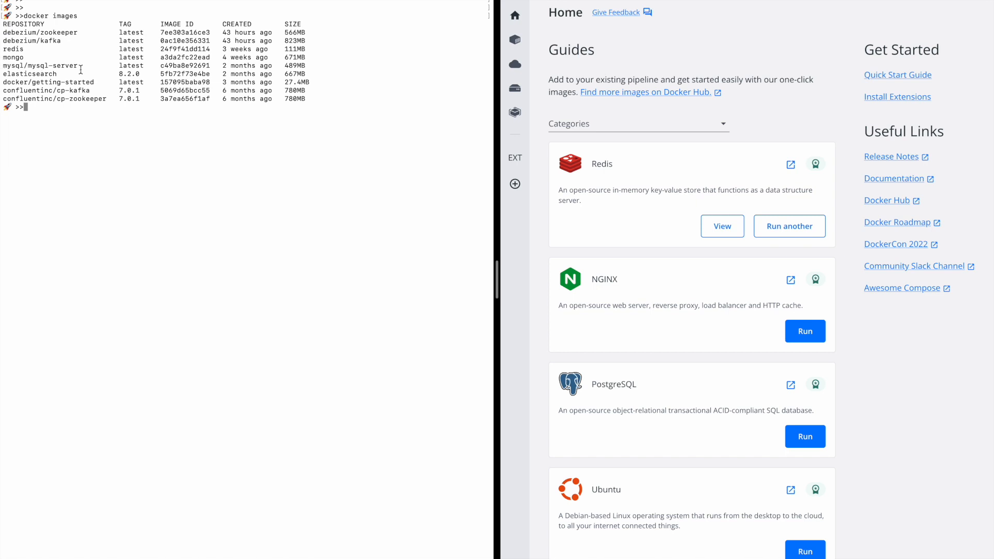
{"action": "left_click_drag", "start_coordinate": [3, 65], "coordinate": [318, 69]}
{"action": "left_click", "coordinate": [291, 133]}
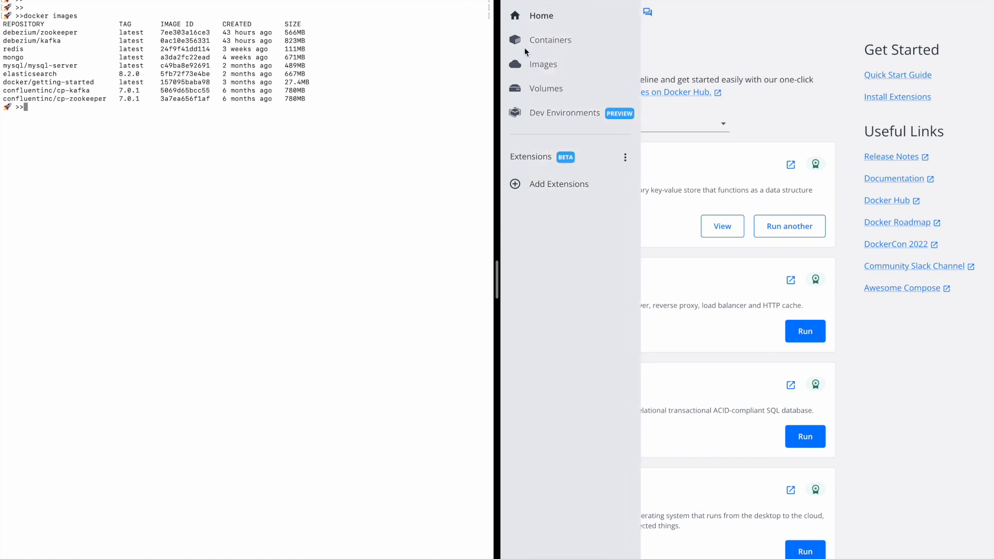
{"action": "left_click", "coordinate": [515, 16]}
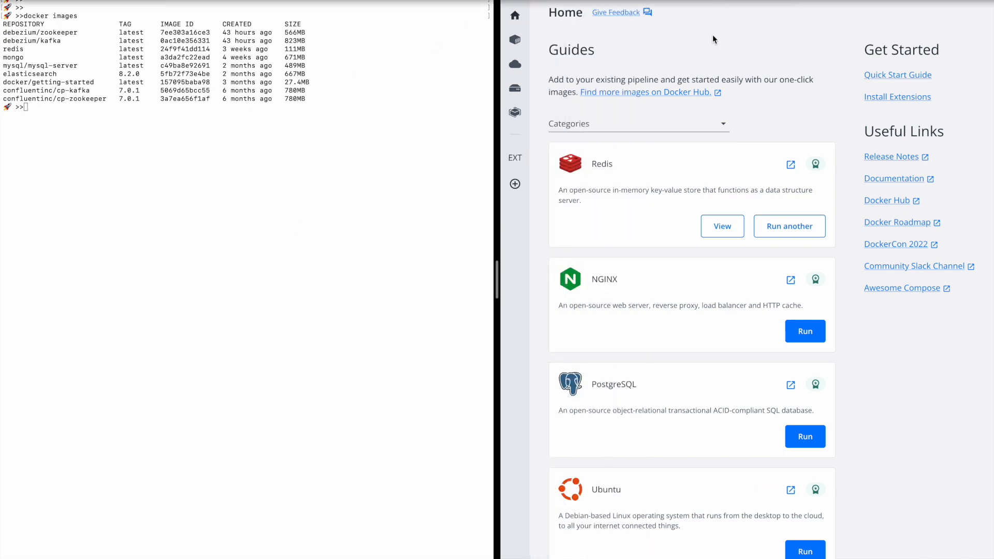
{"action": "left_click", "coordinate": [295, 205]}
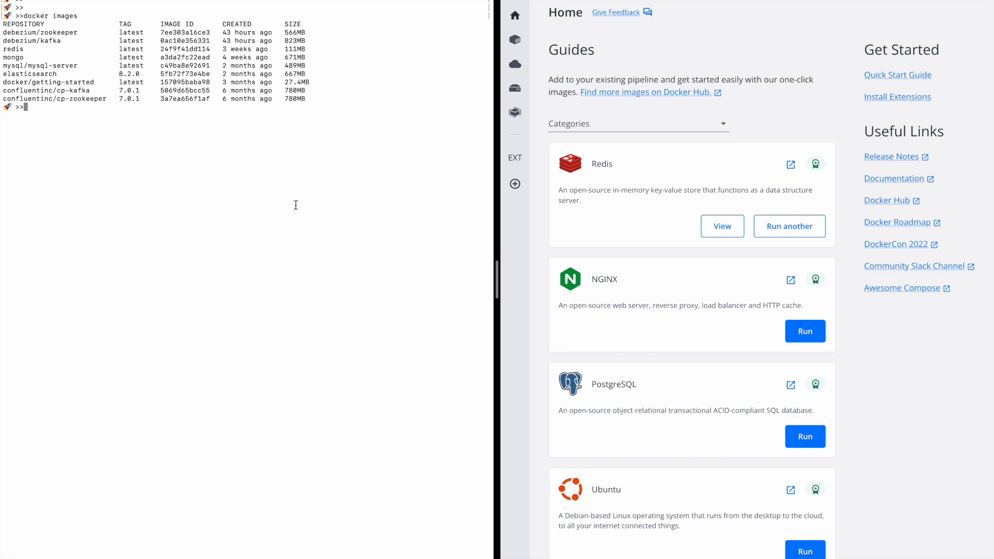
Recall the earlier docker run command for mysqlrun01, check -p 3307:3306 and mysql/mysql-server, and run it.
{"action": "key", "text": "ctrl+r"}
{"action": "type", "text": "docker ru"}
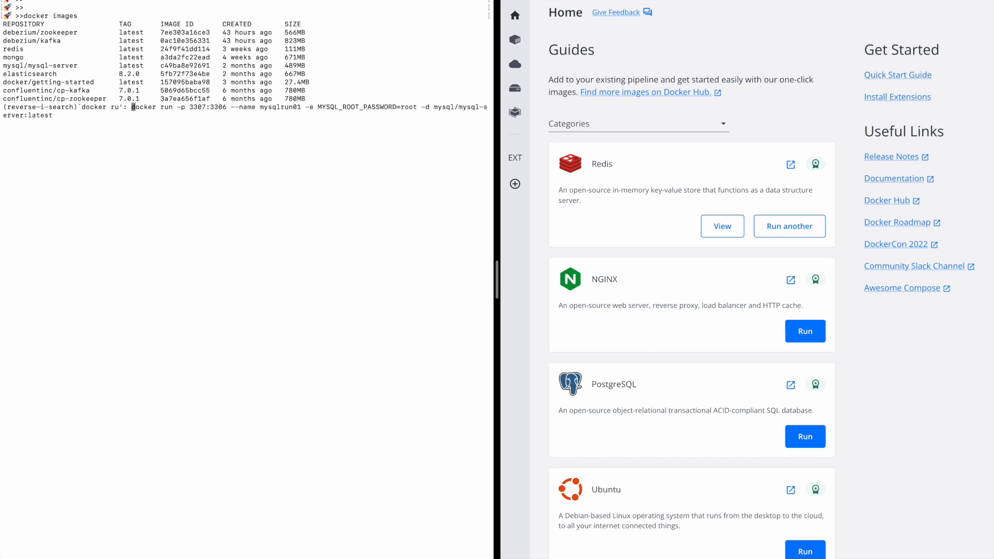
{"action": "key", "text": "Right"}
{"action": "key", "text": "Right"}
{"action": "key", "text": "Right"}
{"action": "key", "text": "Right"}
{"action": "key", "text": "Right"}
{"action": "key", "text": "Right"}
{"action": "key", "text": "Right"}
{"action": "key", "text": "Right"}
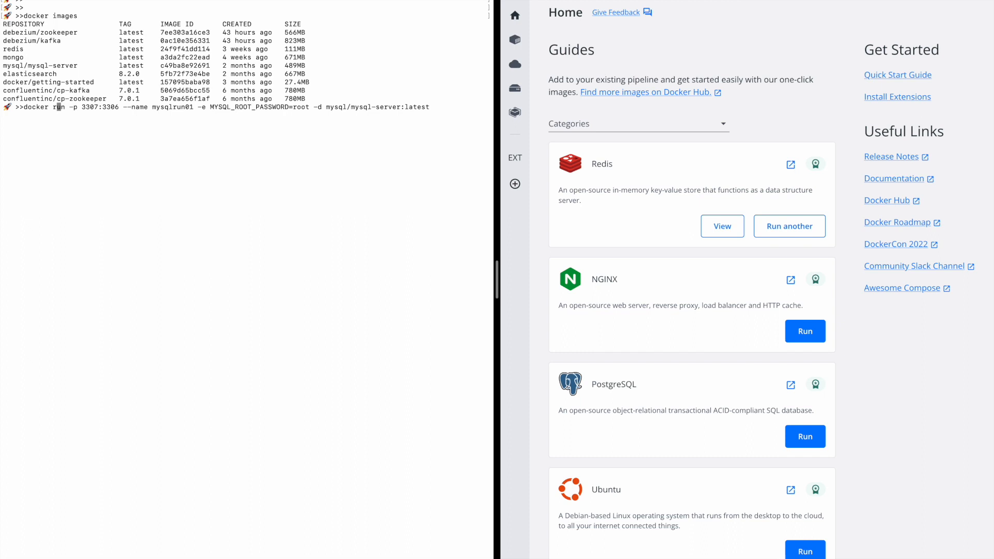
{"action": "key", "text": "Right"}
{"action": "key", "text": "Right"}
{"action": "key", "text": "Right"}
{"action": "key", "text": "Right"}
{"action": "key", "text": "Right"}
{"action": "key", "text": "Right"}
{"action": "key", "text": "Right"}
{"action": "key", "text": "Right"}
{"action": "key", "text": "Right"}
{"action": "key", "text": "Right"}
{"action": "key", "text": "Right"}
{"action": "key", "text": "Right"}
{"action": "key", "text": "Right"}
{"action": "key", "text": "Right"}
{"action": "key", "text": "Left"}
{"action": "key", "text": "Left"}
{"action": "key", "text": "Left"}
{"action": "key", "text": "Left"}
{"action": "key", "text": "Left"}
{"action": "key", "text": "Left"}
{"action": "key", "text": "Right"}
{"action": "key", "text": "Right"}
{"action": "key", "text": "Right"}
{"action": "key", "text": "Right"}
{"action": "key", "text": "Right"}
{"action": "key", "text": "Right"}
{"action": "key", "text": "Right"}
{"action": "key", "text": "Right"}
{"action": "key", "text": "Right"}
{"action": "key", "text": "Right"}
{"action": "key", "text": "Right"}
{"action": "key", "text": "Right"}
{"action": "key", "text": "Right"}
{"action": "key", "text": "Right"}
{"action": "key", "text": "Right"}
{"action": "key", "text": "Right"}
{"action": "key", "text": "Right"}
{"action": "key", "text": "Right"}
{"action": "key", "text": "Right"}
{"action": "key", "text": "Right"}
{"action": "key", "text": "Right"}
{"action": "key", "text": "Right"}
{"action": "key", "text": "Right"}
{"action": "key", "text": "Right"}
{"action": "key", "text": "Right"}
{"action": "key", "text": "Right"}
{"action": "key", "text": "Right"}
{"action": "key", "text": "Right"}
{"action": "key", "text": "Right"}
{"action": "key", "text": "Right"}
{"action": "key", "text": "Right"}
{"action": "key", "text": "Right"}
{"action": "key", "text": "Right"}
{"action": "key", "text": "Right"}
{"action": "key", "text": "Right"}
{"action": "key", "text": "Right"}
{"action": "key", "text": "Right"}
{"action": "key", "text": "Right"}
{"action": "key", "text": "Right"}
{"action": "key", "text": "Right"}
{"action": "key", "text": "Right"}
{"action": "key", "text": "Right"}
{"action": "key", "text": "Right"}
{"action": "key", "text": "Right"}
{"action": "key", "text": "Right"}
{"action": "key", "text": "Right"}
{"action": "key", "text": "Left"}
{"action": "key", "text": "Left"}
{"action": "key", "text": "Left"}
{"action": "key", "text": "Left"}
{"action": "key", "text": "Right"}
{"action": "key", "text": "Right"}
{"action": "key", "text": "Right"}
{"action": "key", "text": "Right"}
{"action": "key", "text": "Right"}
{"action": "key", "text": "Right"}
{"action": "key", "text": "Right"}
{"action": "key", "text": "Right"}
{"action": "key", "text": "Right"}
{"action": "key", "text": "Right"}
{"action": "key", "text": "Right"}
{"action": "key", "text": "Right"}
{"action": "key", "text": "Right"}
{"action": "key", "text": "Right"}
{"action": "key", "text": "Right"}
{"action": "key", "text": "Right"}
{"action": "key", "text": "Right"}
{"action": "key", "text": "Right"}
{"action": "key", "text": "Right"}
{"action": "key", "text": "Right"}
{"action": "key", "text": "Right"}
{"action": "key", "text": "Right"}
{"action": "key", "text": "Right"}
{"action": "left_click_drag", "start_coordinate": [82, 65], "coordinate": [2, 67]}
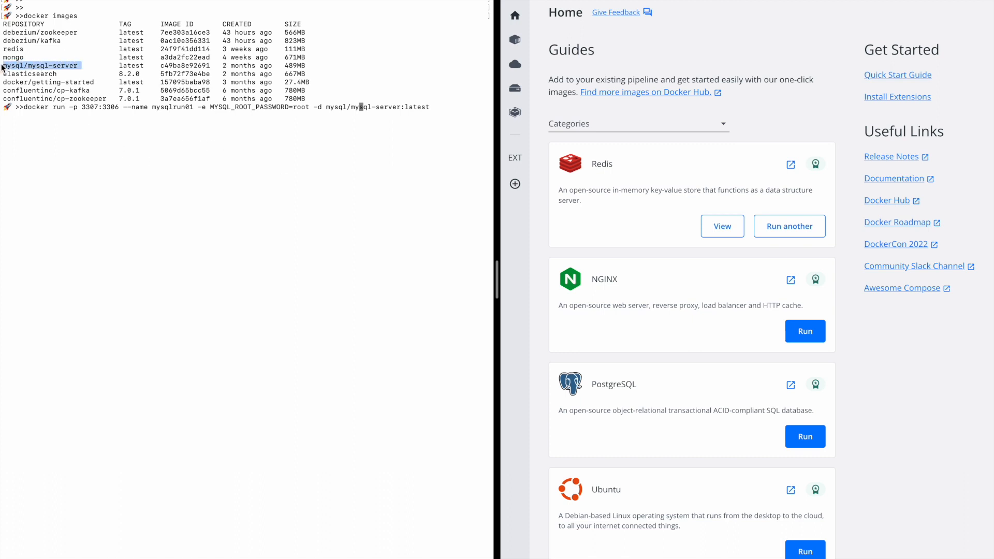
{"action": "left_click", "coordinate": [409, 107]}
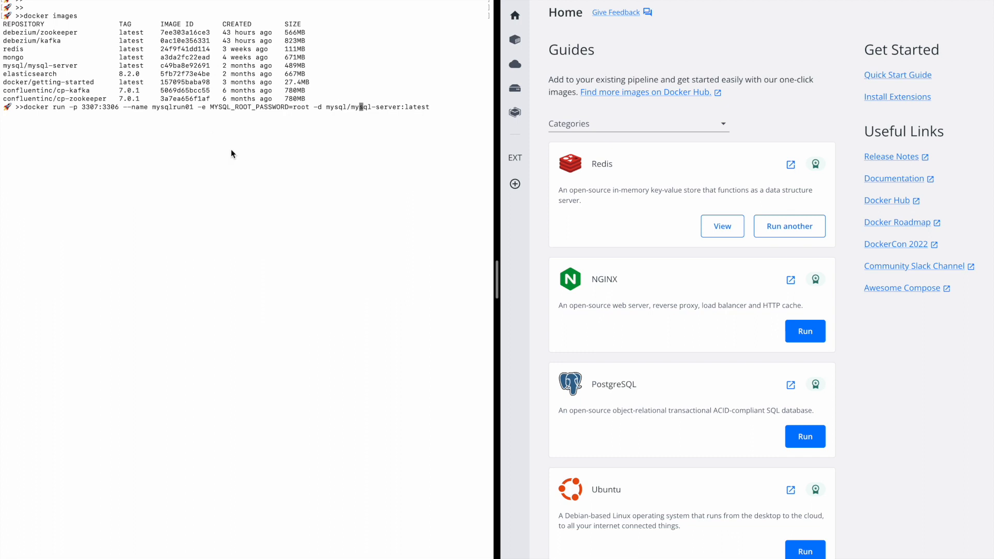
{"action": "key", "text": "Right"}
{"action": "key", "text": "Right"}
{"action": "key", "text": "Right"}
{"action": "key", "text": "Return"}
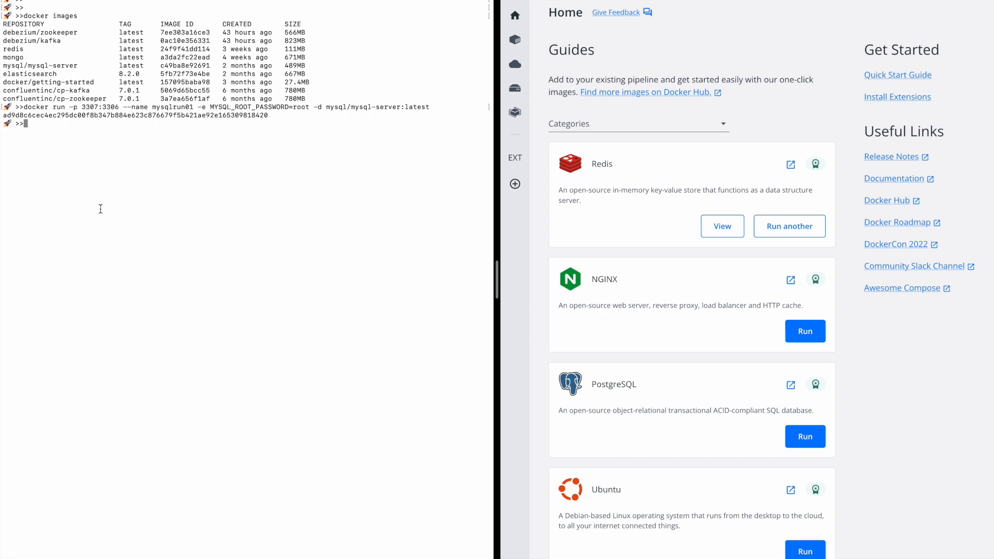
Run docker ps to confirm mysqlrun01 is up with 0.0.0.0:3307->3306/tcp.
{"action": "type", "text": "docker ps"}
{"action": "key", "text": "Return"}
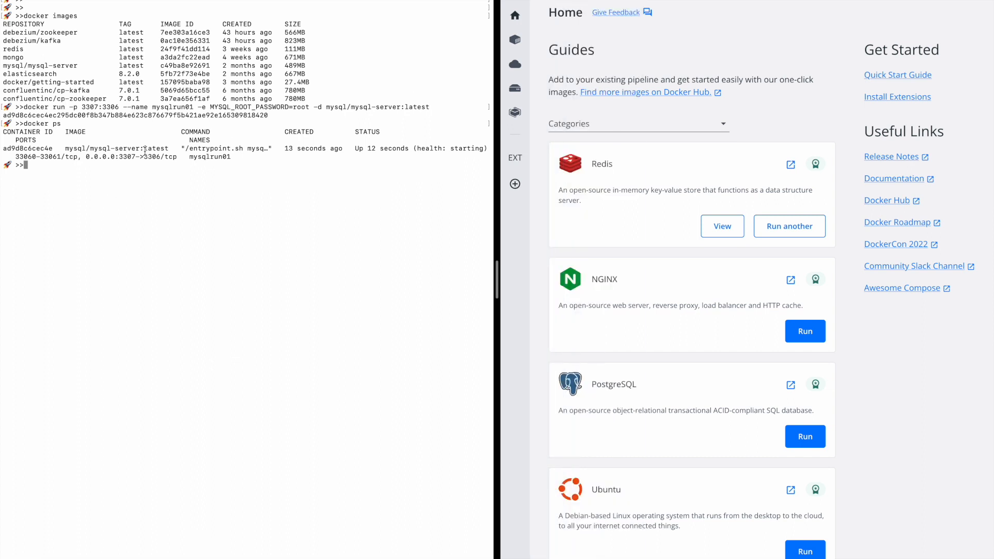
{"action": "double_click", "coordinate": [20, 150]}
{"action": "left_click_drag", "start_coordinate": [497, 280], "coordinate": [635, 279]}
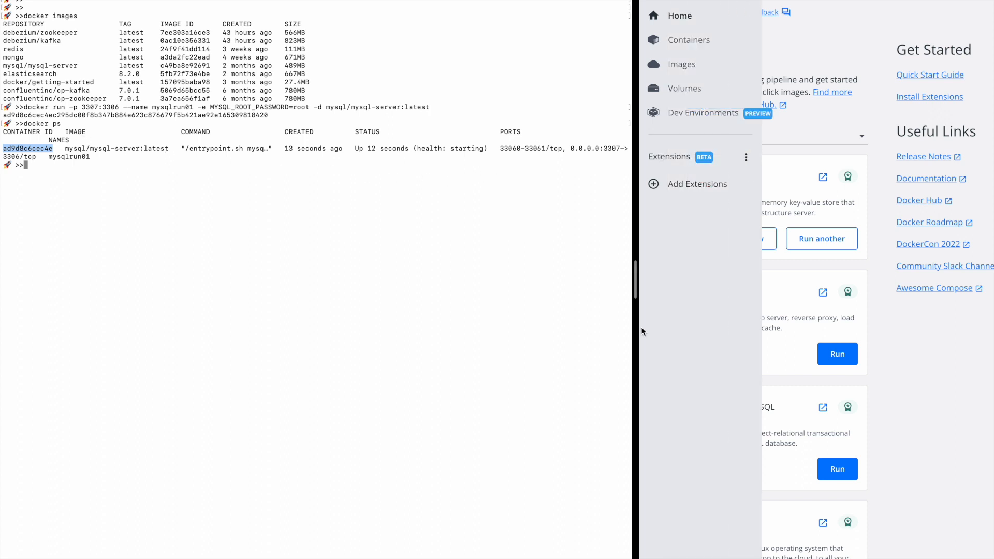
{"action": "left_click_drag", "start_coordinate": [630, 291], "coordinate": [516, 291]}
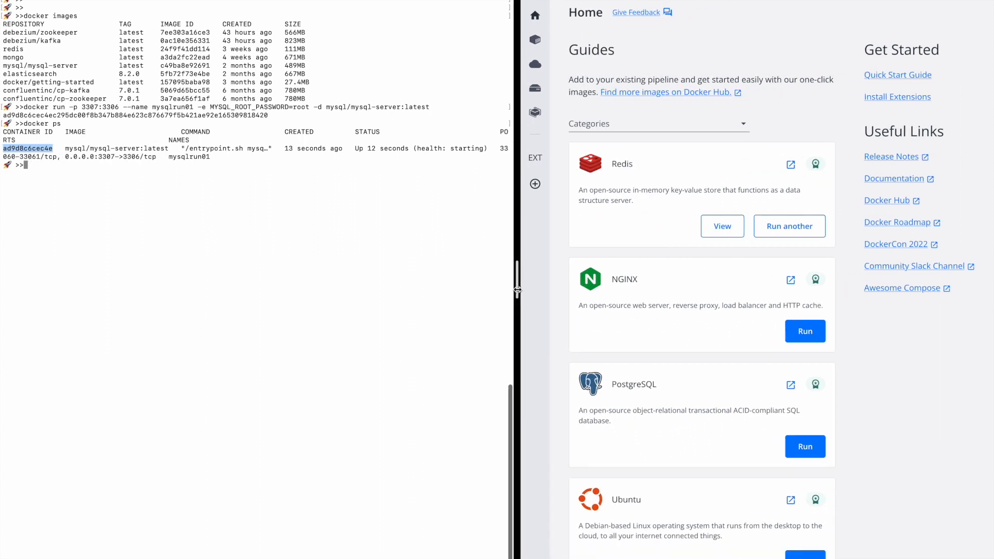
{"action": "left_click", "coordinate": [337, 220]}
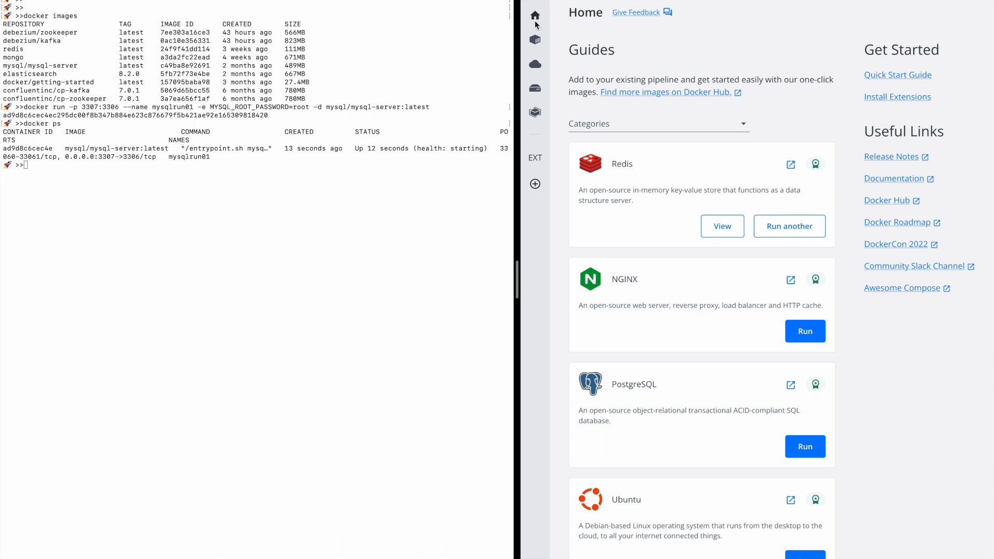
Show the Docker Desktop Containers list and check the mysql container's details and logs.
{"action": "mouse_move", "coordinate": [535, 20]}
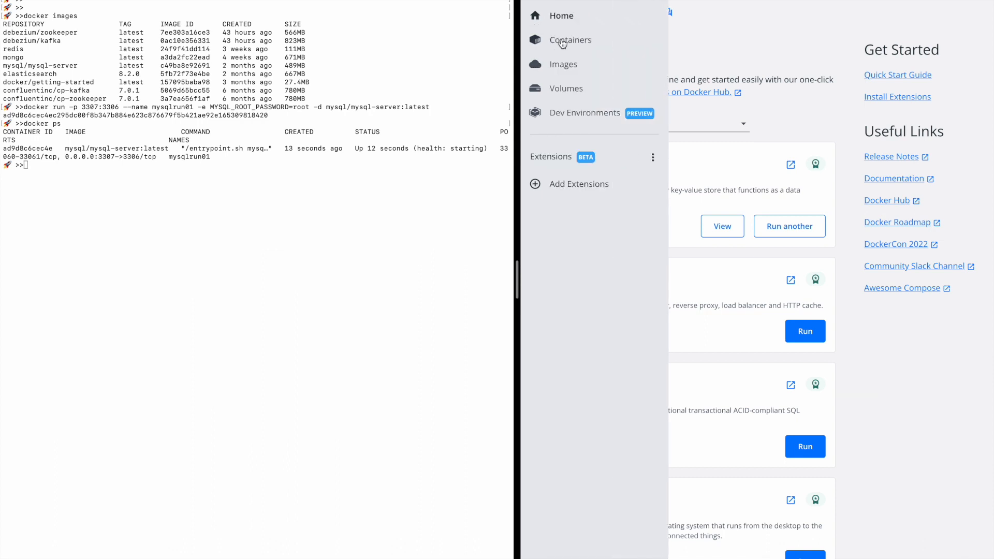
{"action": "left_click", "coordinate": [563, 43]}
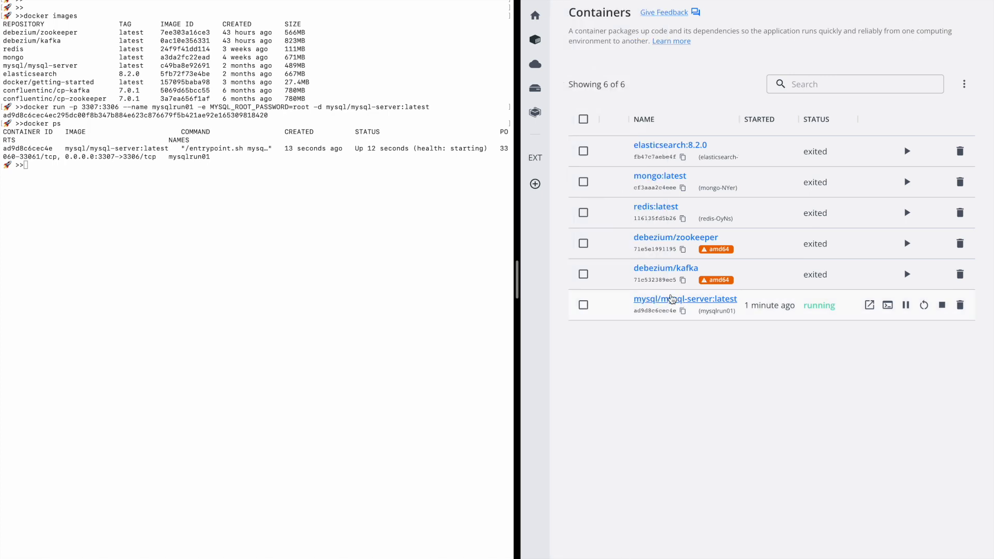
{"action": "left_click_drag", "start_coordinate": [633, 311], "coordinate": [671, 312]}
{"action": "left_click", "coordinate": [678, 314]}
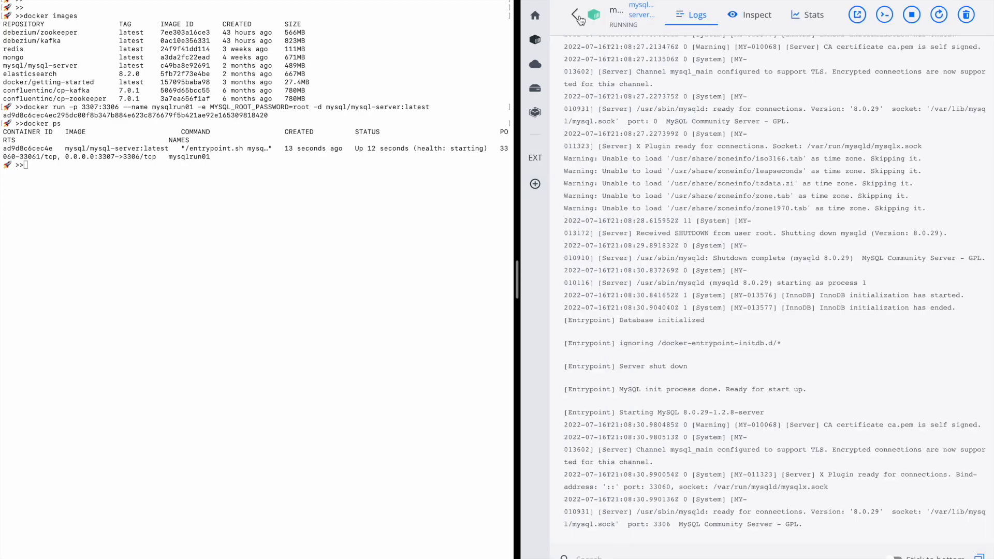
{"action": "left_click", "coordinate": [579, 17]}
Match the mysql container's ID to the terminal listing and open a shell inside it.
{"action": "left_click_drag", "start_coordinate": [637, 310], "coordinate": [661, 310]}
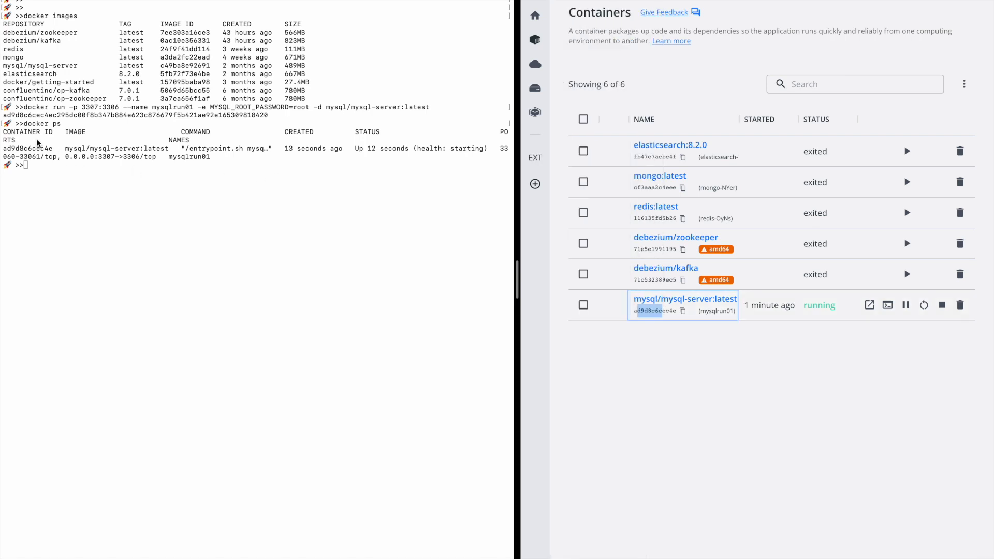
{"action": "double_click", "coordinate": [38, 148]}
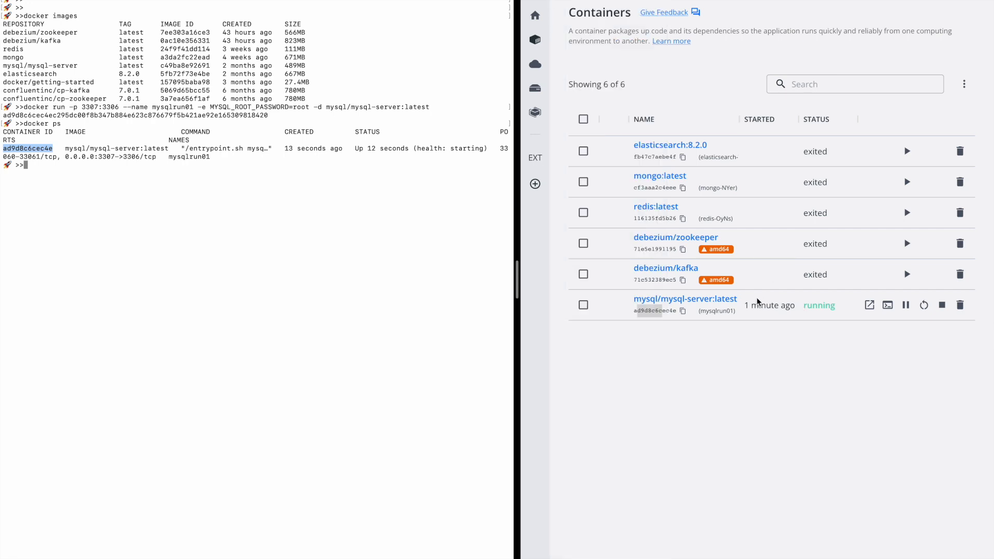
{"action": "left_click", "coordinate": [358, 256]}
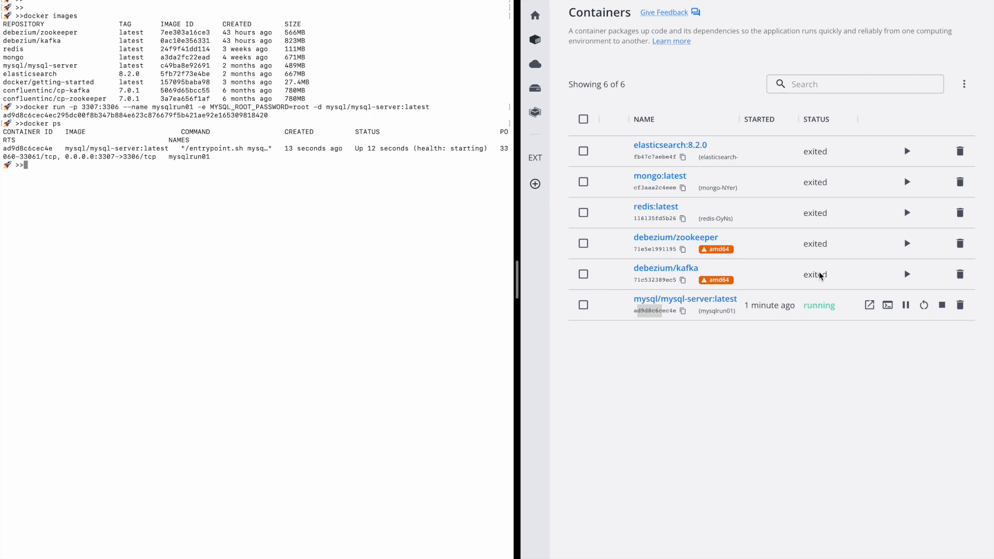
{"action": "left_click", "coordinate": [864, 371]}
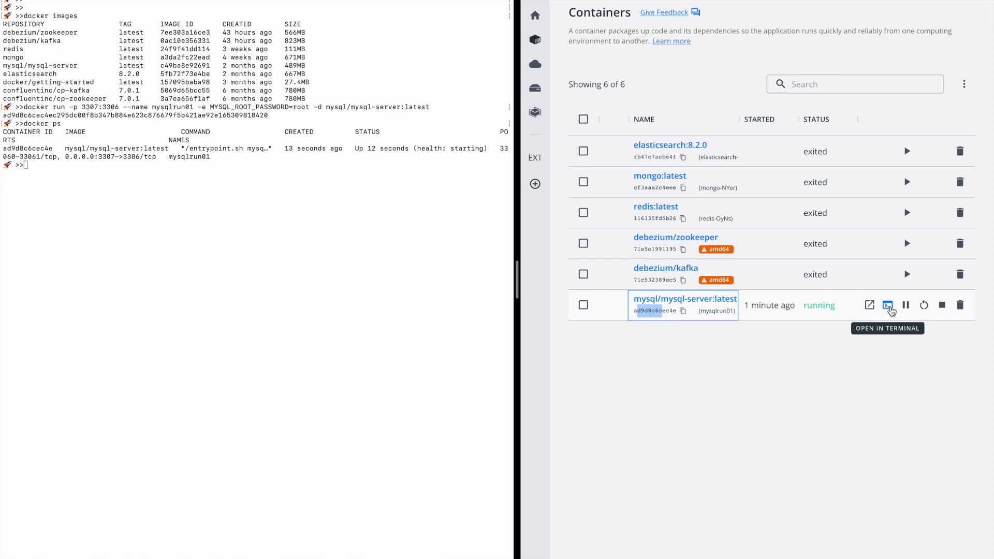
{"action": "left_click", "coordinate": [891, 310]}
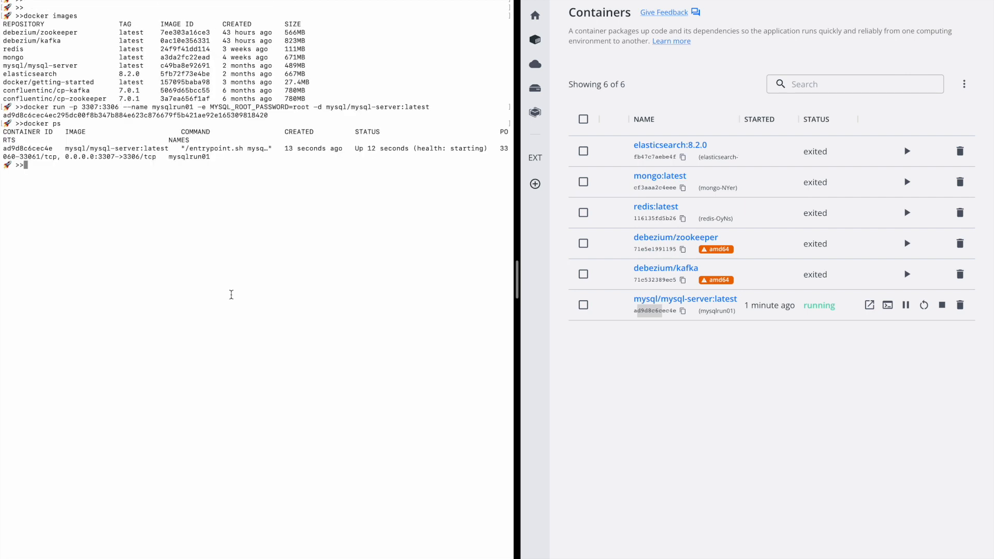
Run docker exec -it mysqlrun01, which fails with a usage error.
{"action": "type", "text": "docker exec -it"}
{"action": "double_click", "coordinate": [28, 149]}
{"action": "left_click", "coordinate": [240, 218]}
{"action": "type", "text": "mysqlrun01"}
{"action": "key", "text": "Return"}
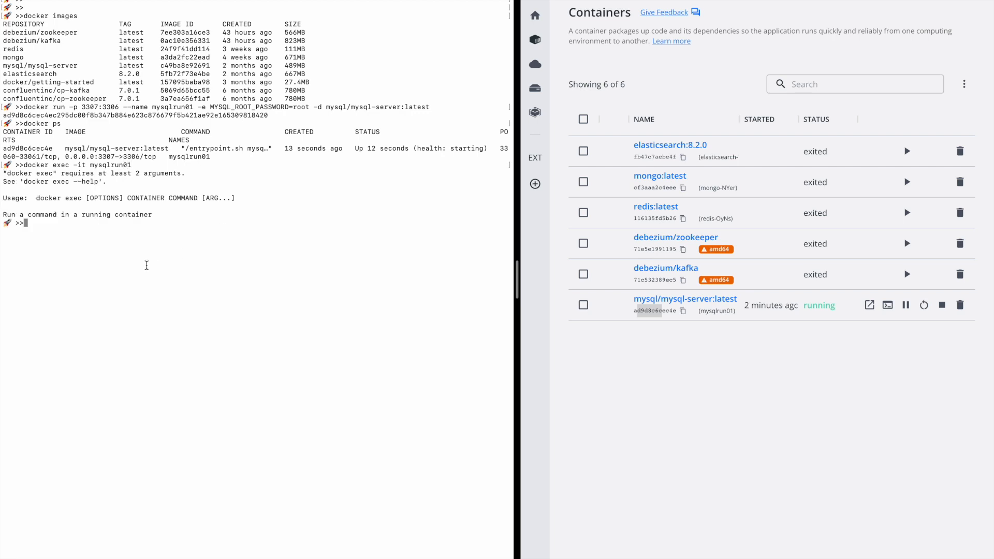
Start bash in the container's /bin/sh tab and begin typing mysql -uroot.
{"action": "double_click", "coordinate": [146, 266]}
{"action": "left_click", "coordinate": [147, 266]}
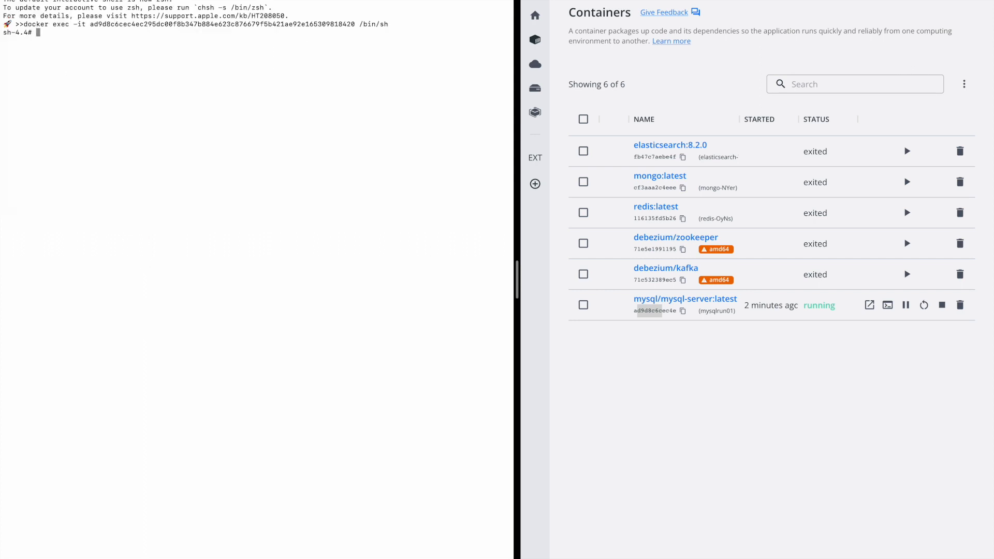
{"action": "type", "text": "bash"}
{"action": "key", "text": "Return"}
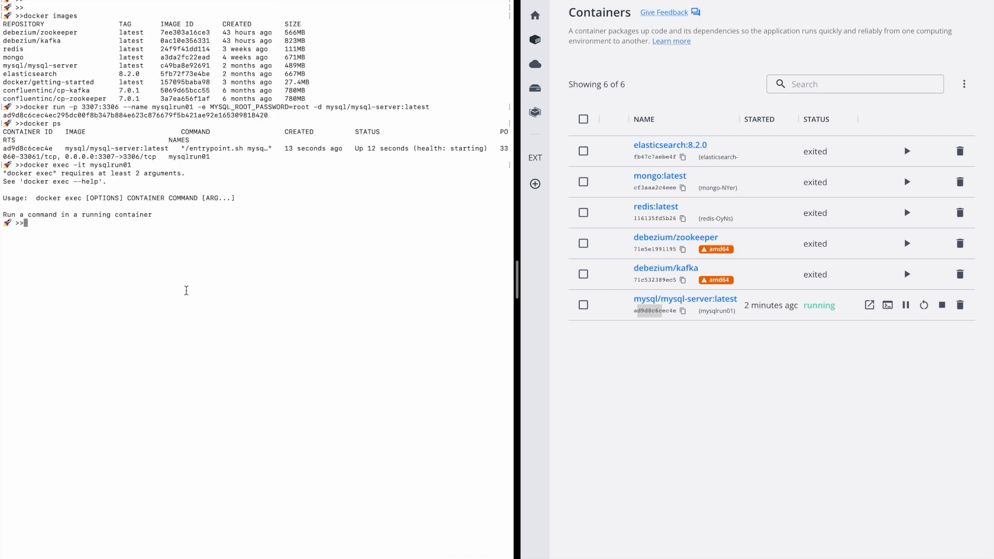
{"action": "type", "text": "mysql -uroot"}
{"action": "key", "text": "BackSpace"}
{"action": "key", "text": "BackSpace"}
{"action": "key", "text": "BackSpace"}
{"action": "key", "text": "BackSpace"}
{"action": "key", "text": "BackSpace"}
{"action": "key", "text": "BackSpace"}
{"action": "key", "text": "BackSpace"}
{"action": "key", "text": "BackSpace"}
{"action": "key", "text": "BackSpace"}
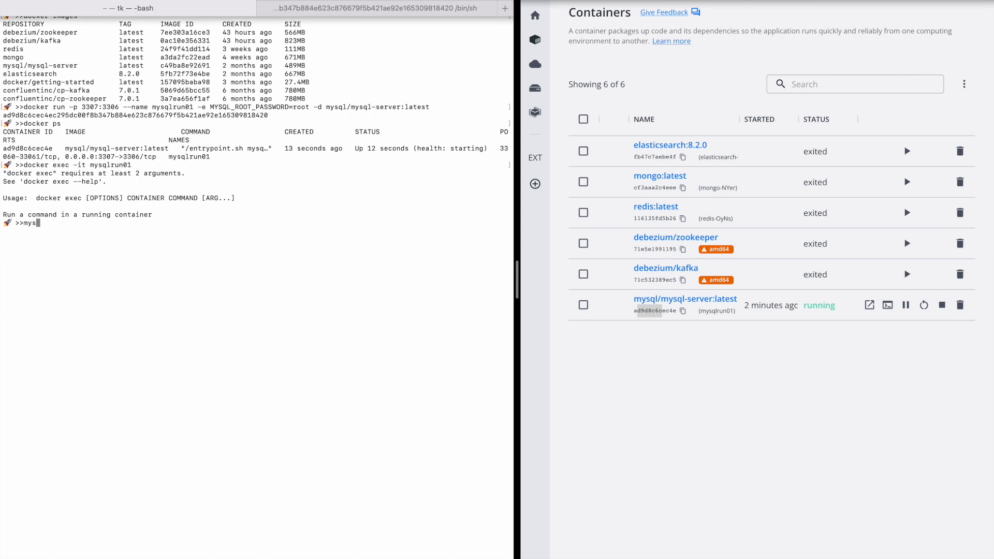
Replace Docker Desktop with DBeaver in the right half of the screen.
{"action": "left_click", "coordinate": [557, 1]}
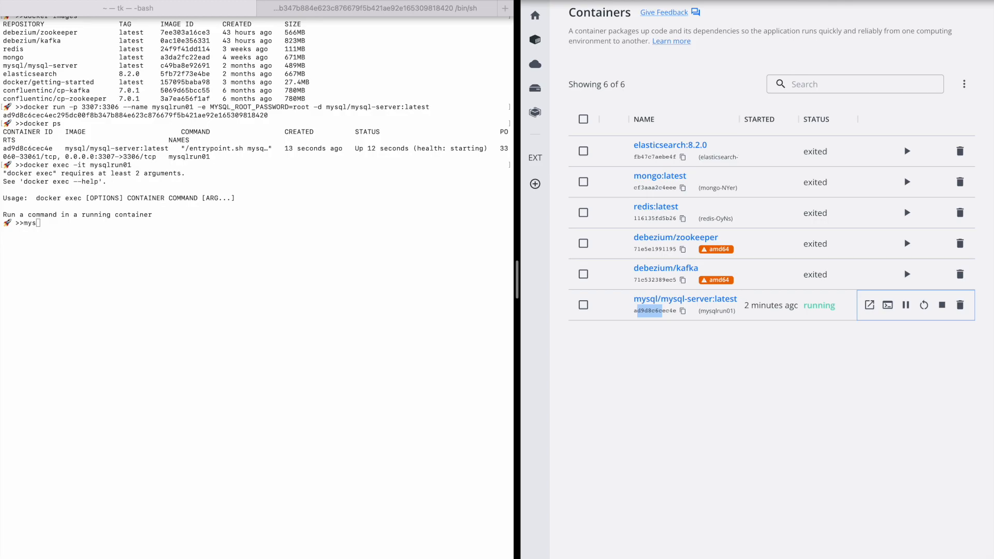
{"action": "left_click", "coordinate": [557, 12]}
{"action": "left_click", "coordinate": [719, 267]}
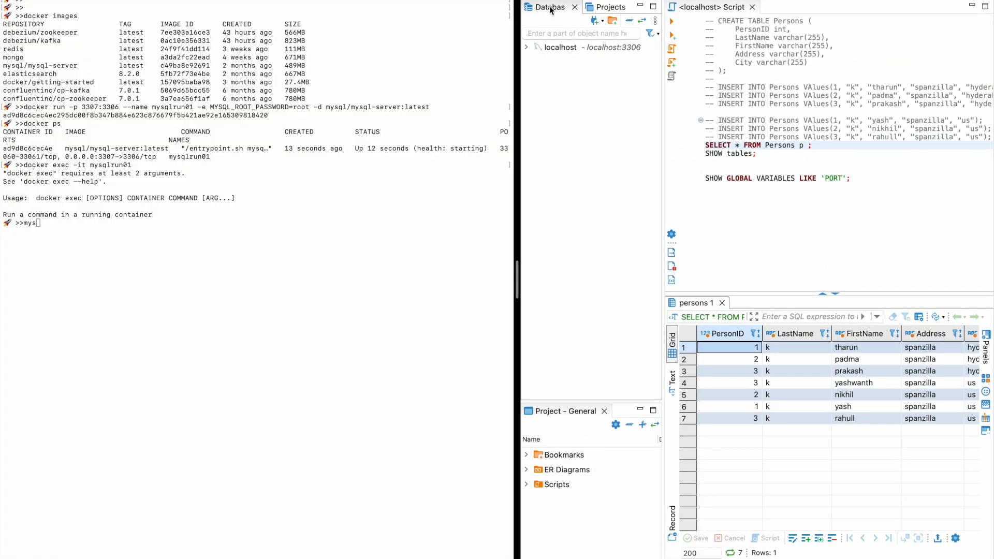
Test a new MySQL connection to localhost port 3307 with the root password; host not allowed.
{"action": "left_click", "coordinate": [595, 20]}
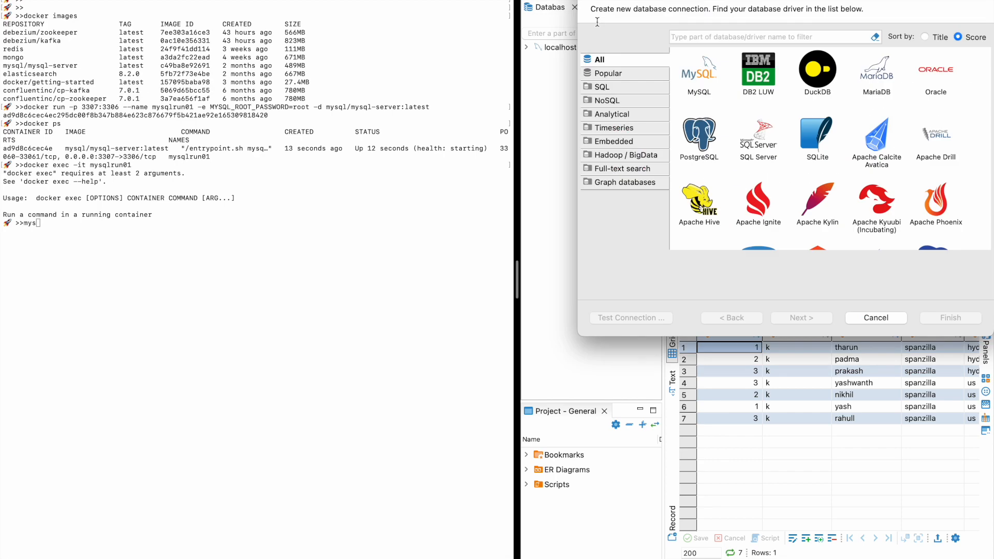
{"action": "left_click", "coordinate": [702, 82]}
{"action": "left_click", "coordinate": [798, 320]}
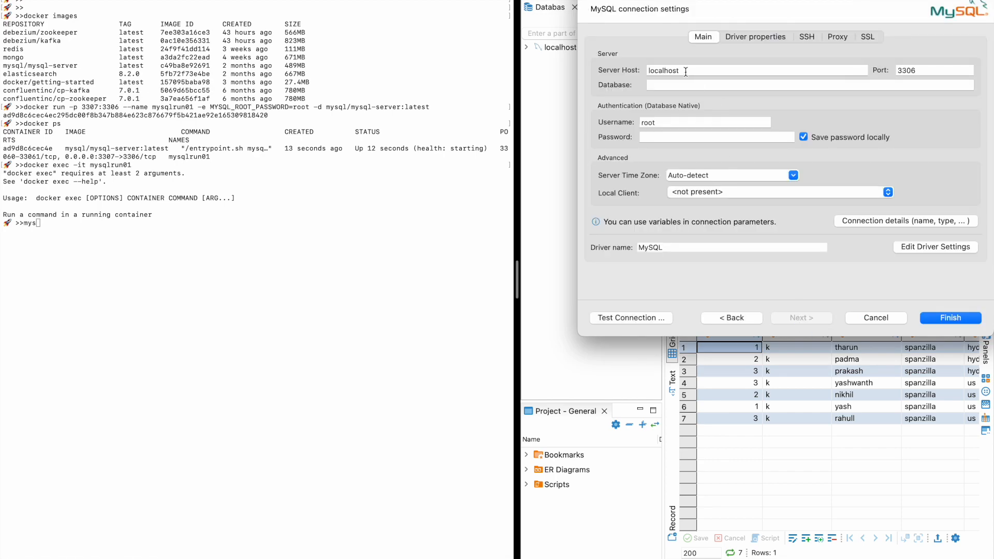
{"action": "left_click_drag", "start_coordinate": [912, 71], "coordinate": [920, 71]}
{"action": "type", "text": "7"}
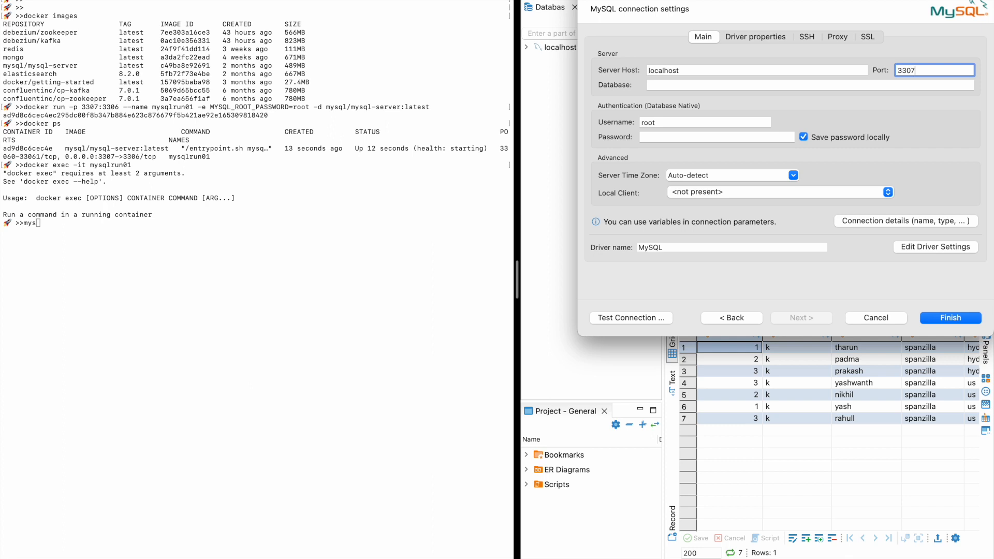
{"action": "left_click", "coordinate": [726, 138]}
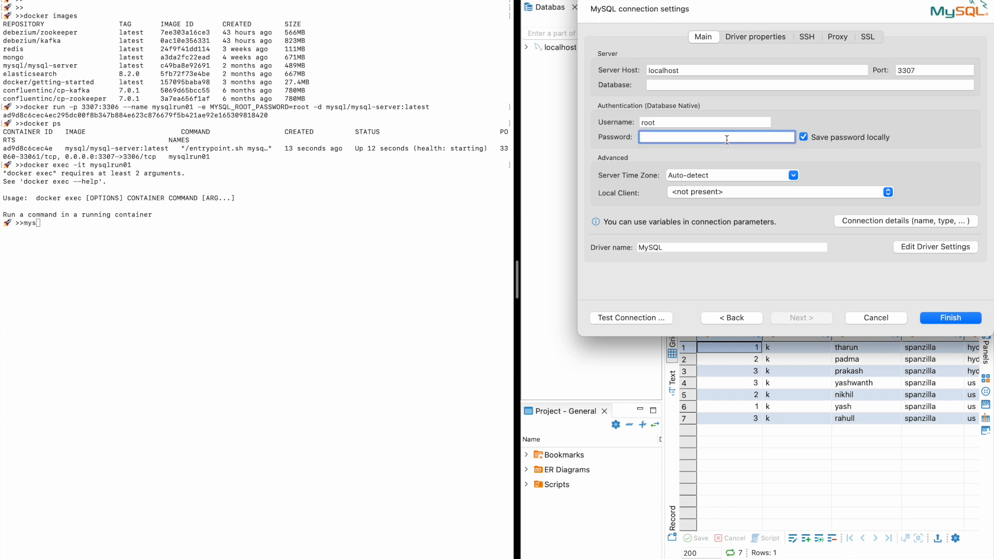
{"action": "type", "text": "root"}
{"action": "left_click", "coordinate": [632, 317]}
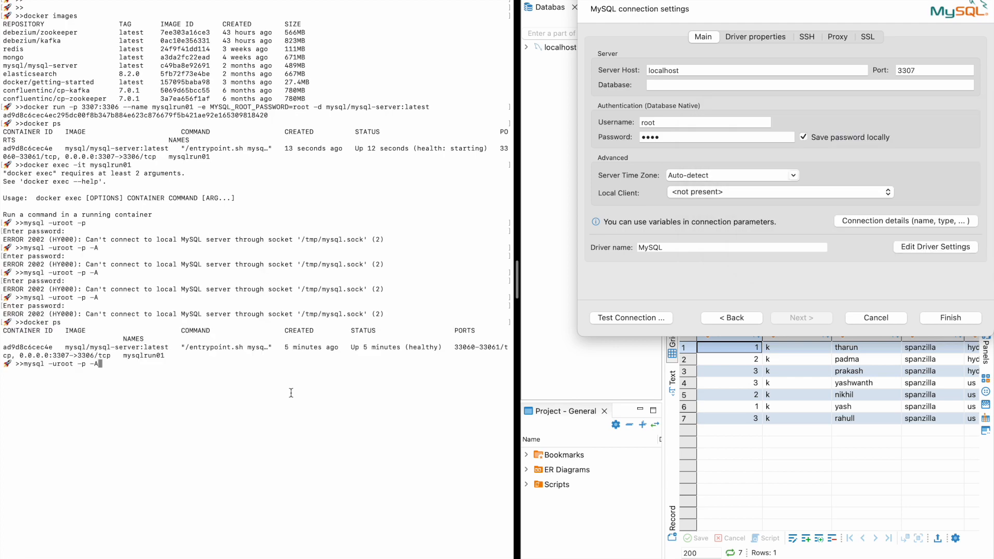
Cancel the DBeaver connection setup and open bash with docker exec -it mysqlrun01 bash.
{"action": "key", "text": "BackSpace"}
{"action": "left_click", "coordinate": [867, 315]}
{"action": "left_click", "coordinate": [251, 458]}
{"action": "key", "text": "BackSpace"}
{"action": "key", "text": "BackSpace"}
{"action": "key", "text": "BackSpace"}
{"action": "key", "text": "BackSpace"}
{"action": "key", "text": "BackSpace"}
{"action": "key", "text": "BackSpace"}
{"action": "key", "text": "BackSpace"}
{"action": "key", "text": "BackSpace"}
{"action": "key", "text": "BackSpace"}
{"action": "key", "text": "BackSpace"}
{"action": "key", "text": "BackSpace"}
{"action": "key", "text": "BackSpace"}
{"action": "key", "text": "BackSpace"}
{"action": "key", "text": "BackSpace"}
{"action": "key", "text": "BackSpace"}
{"action": "key", "text": "BackSpace"}
{"action": "key", "text": "BackSpace"}
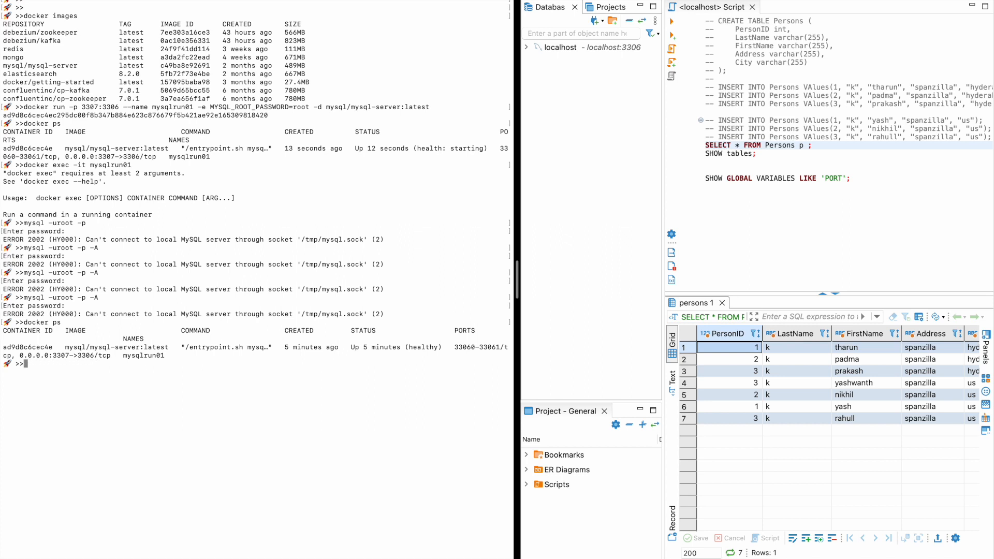
{"action": "type", "text": "docker"}
{"action": "type", "text": "exec -t m"}
{"action": "key", "text": "BackSpace"}
{"action": "key", "text": "BackSpace"}
{"action": "key", "text": "BackSpace"}
{"action": "type", "text": "it mysqlrun01 bash"}
{"action": "key", "text": "Return"}
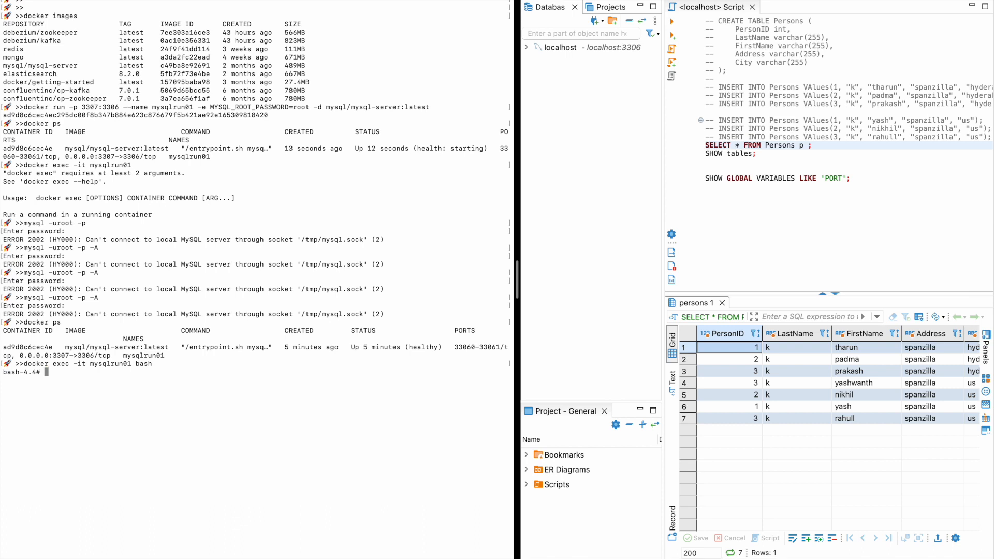
Log into the MySQL monitor with mysql -uroot -p and the root password.
{"action": "type", "text": "mysql -uroot -p"}
{"action": "key", "text": "Return"}
{"action": "type", "text": "root"}
{"action": "key", "text": "Return"}
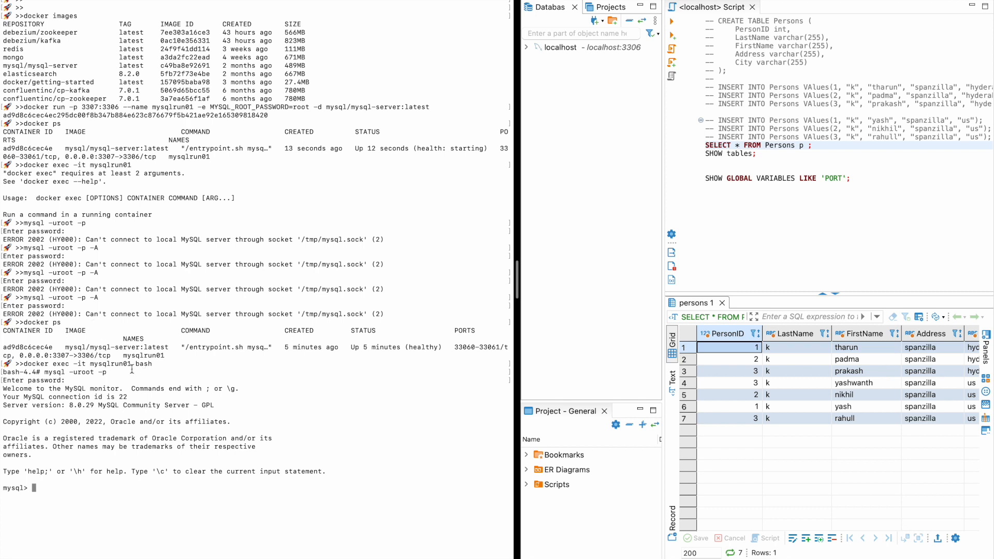
{"action": "left_click_drag", "start_coordinate": [160, 364], "coordinate": [25, 365]}
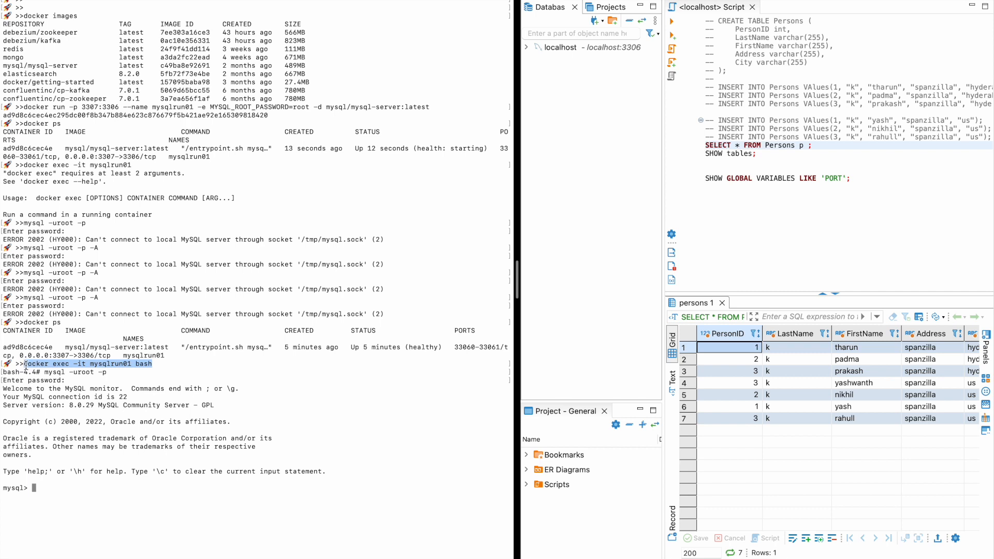
Try the query select * from users; in the MySQL monitor.
{"action": "left_click", "coordinate": [196, 487]}
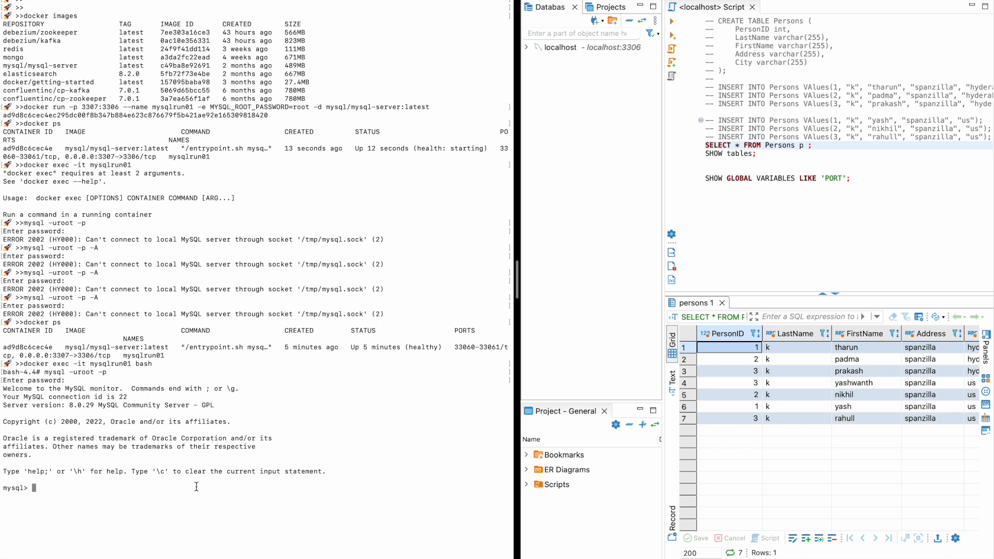
{"action": "type", "text": "select"}
{"action": "type", "text": "* from users;"}
{"action": "key", "text": "Return"}
Query user and host from mysql.user, fixing the table-name typo, and review the rows.
{"action": "type", "text": "select "}
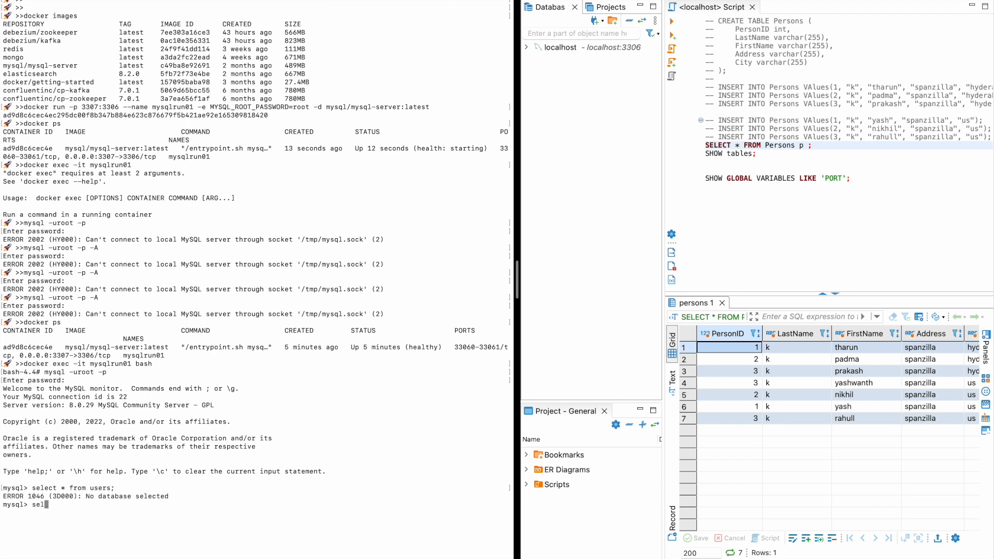
{"action": "type", "text": "user,host from mysql.usrs"}
{"action": "key", "text": "BackSpace"}
{"action": "key", "text": "BackSpace"}
{"action": "type", "text": "ers;"}
{"action": "key", "text": "Return"}
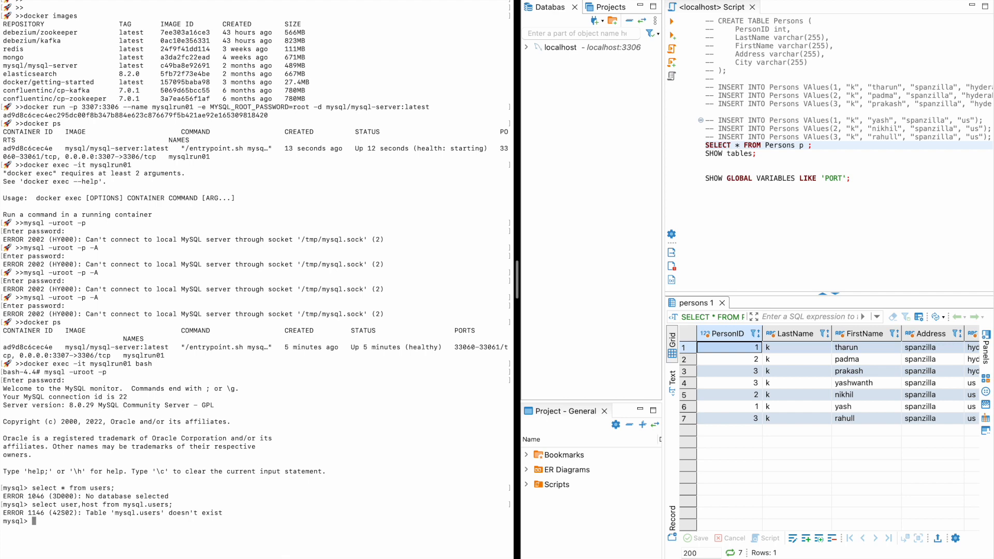
{"action": "key", "text": "Up"}
{"action": "key", "text": "BackSpace"}
{"action": "key", "text": "BackSpace"}
{"action": "type", "text": ";"}
{"action": "key", "text": "Return"}
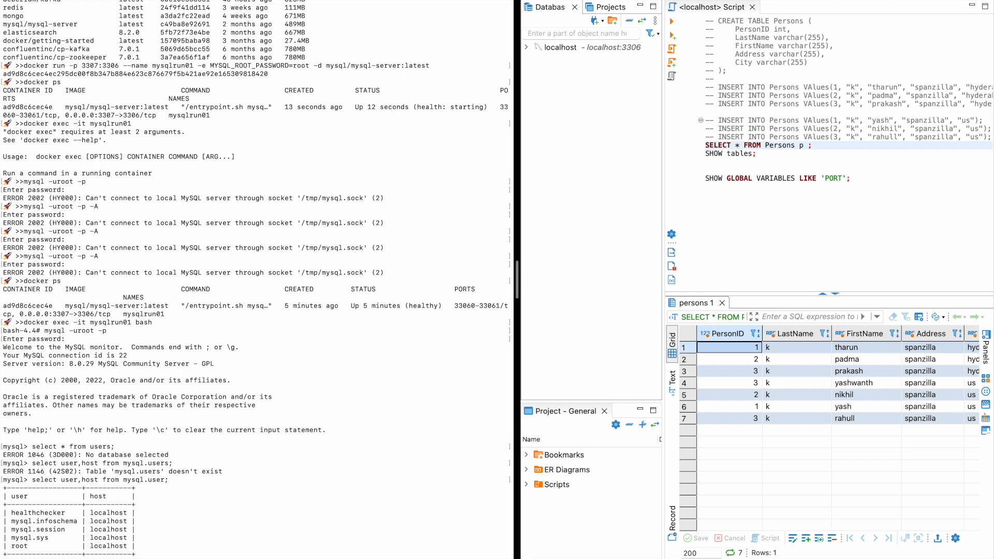
{"action": "scroll", "coordinate": [255, 279], "scroll_direction": "down", "scroll_amount": 2}
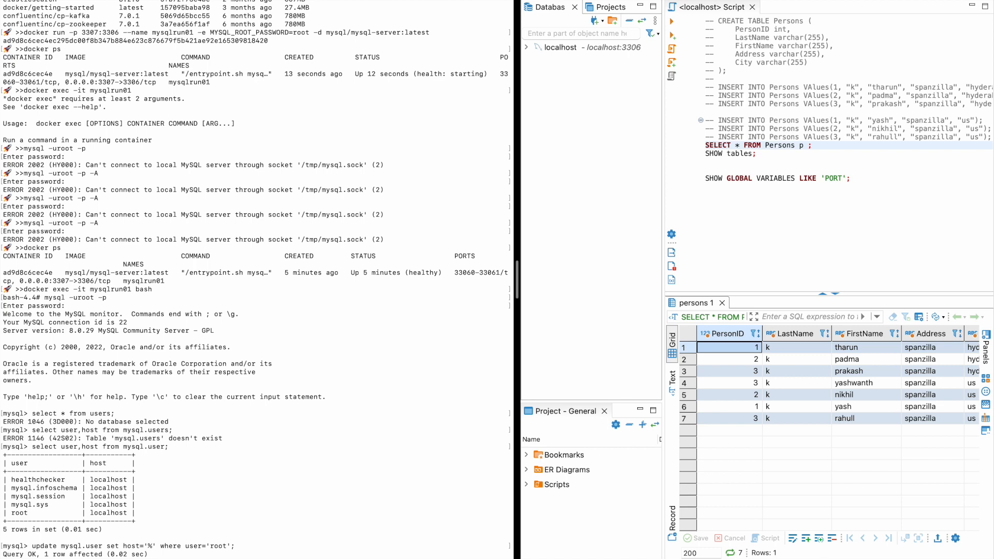
{"action": "scroll", "coordinate": [255, 280], "scroll_direction": "down", "scroll_amount": 1}
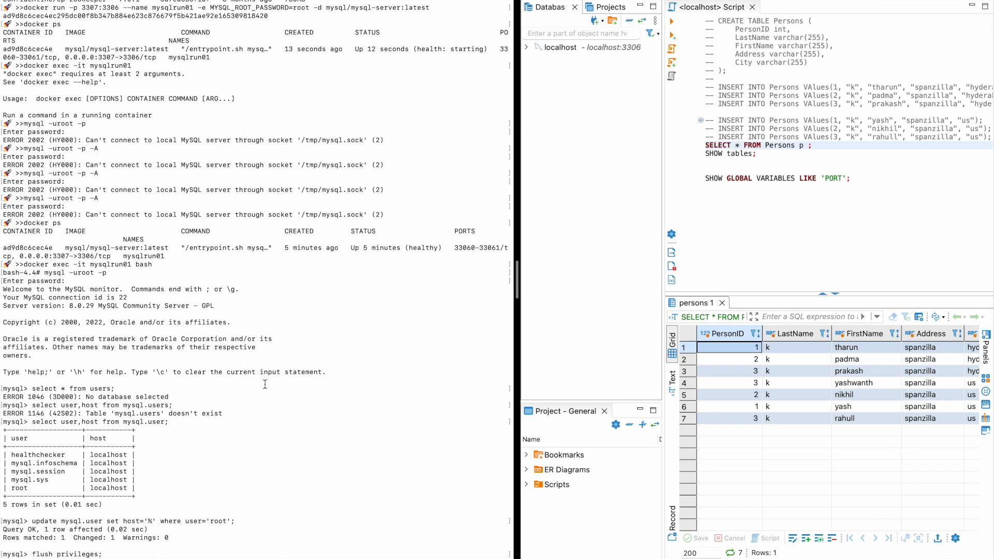
Set up a MySQL connection to localhost port 3307 with the root password; test hits public key retrieval error.
{"action": "left_click", "coordinate": [594, 24]}
{"action": "left_click", "coordinate": [694, 66]}
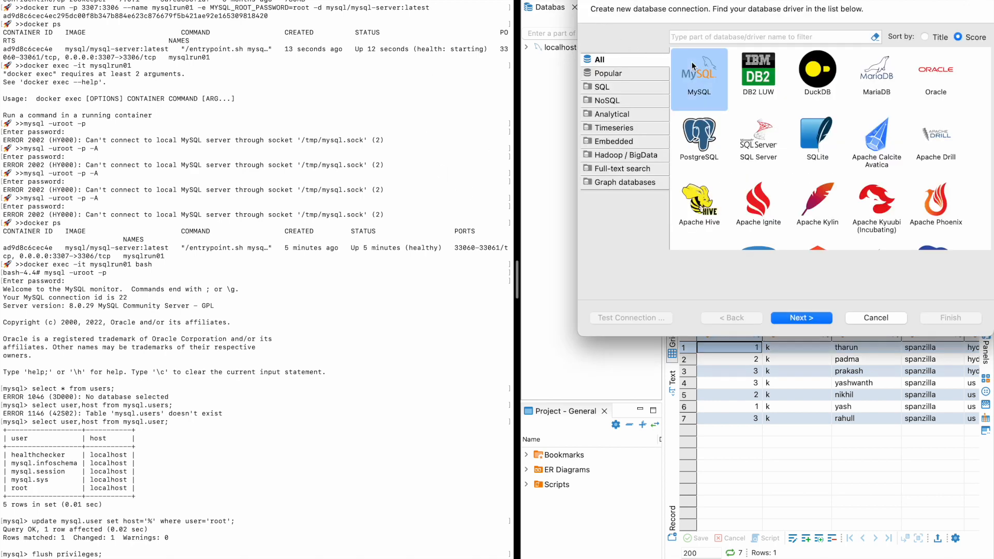
{"action": "left_click", "coordinate": [809, 318]}
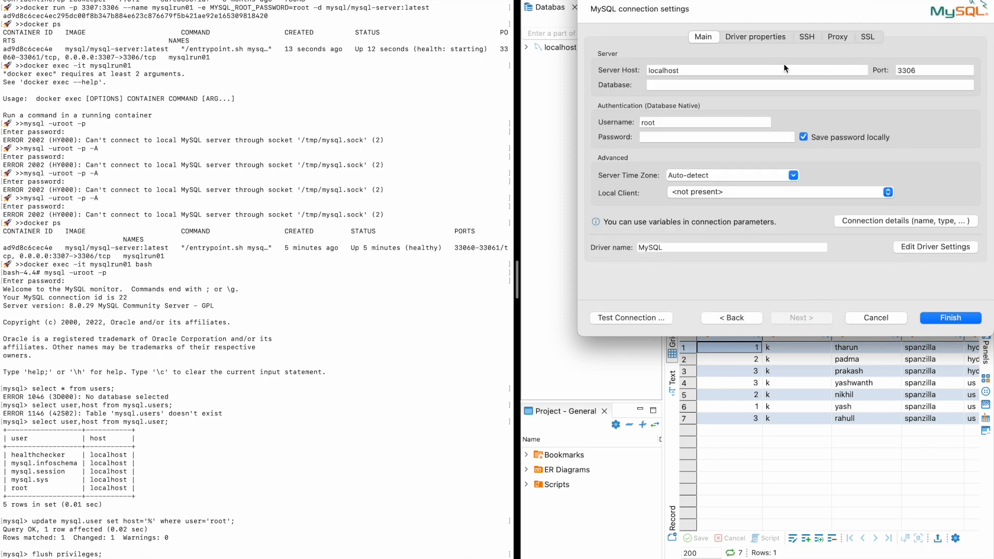
{"action": "left_click", "coordinate": [913, 68]}
{"action": "left_click_drag", "start_coordinate": [913, 68], "coordinate": [937, 67]}
{"action": "type", "text": "7"}
{"action": "left_click", "coordinate": [736, 136]}
{"action": "type", "text": "root"}
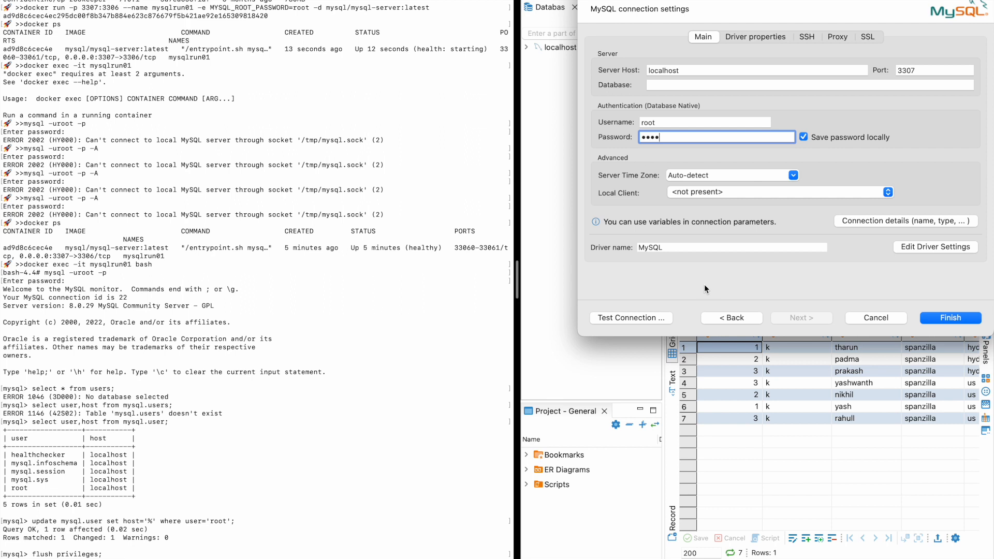
{"action": "left_click", "coordinate": [645, 318]}
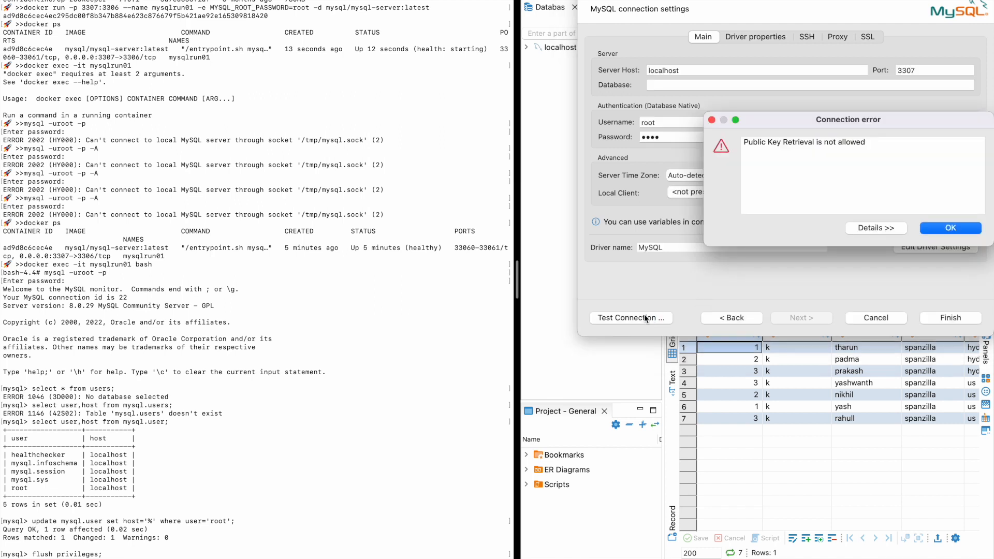
{"action": "left_click", "coordinate": [943, 232]}
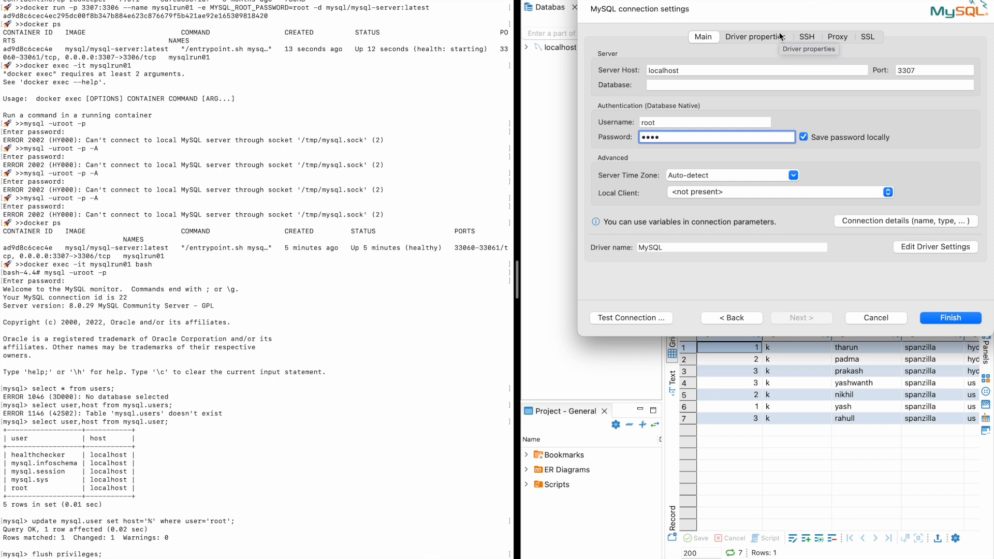
Set driver property allowPublicKeyRetrieval to TRUE, retest successfully and finish the connection.
{"action": "left_click", "coordinate": [780, 37]}
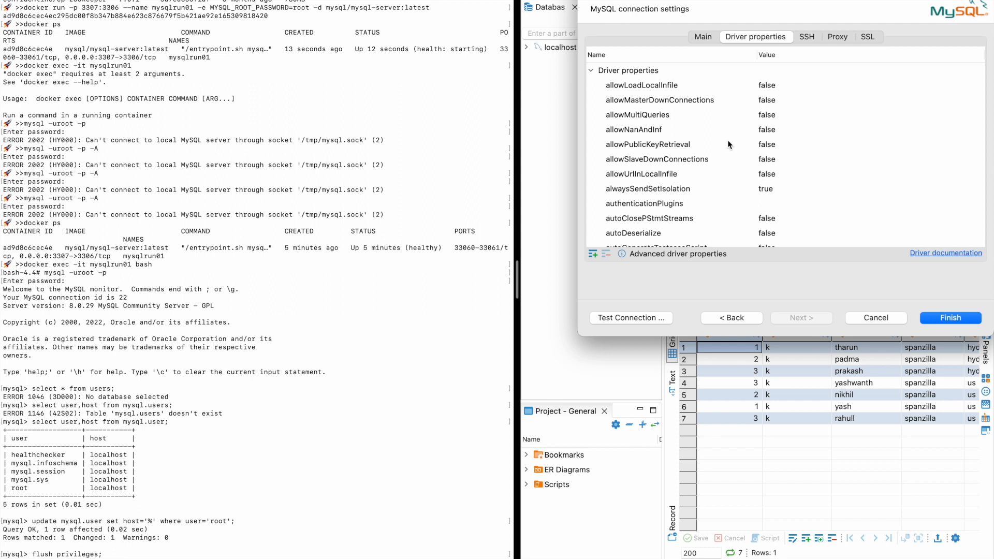
{"action": "left_click", "coordinate": [800, 148]}
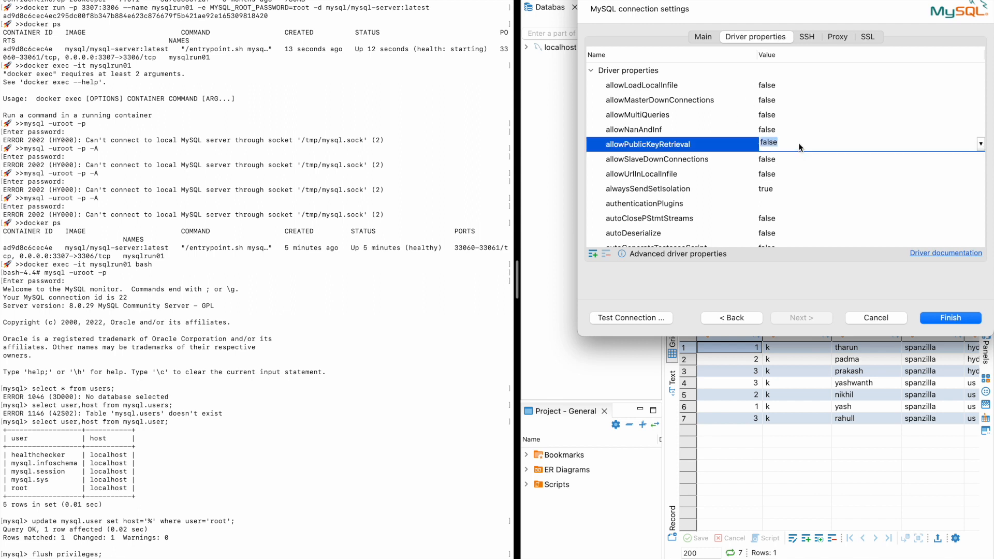
{"action": "left_click", "coordinate": [980, 147]}
{"action": "left_click", "coordinate": [775, 154]}
{"action": "left_click", "coordinate": [704, 37]}
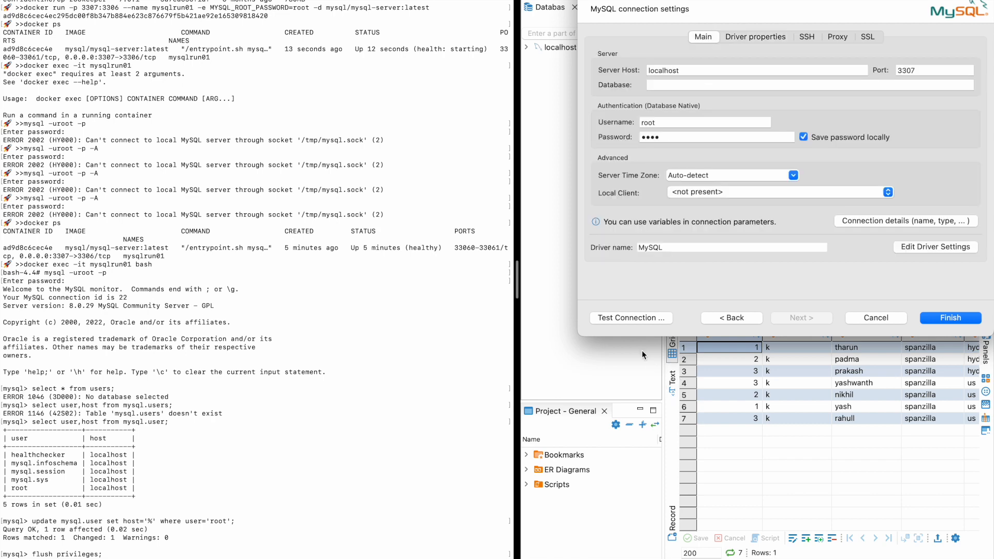
{"action": "left_click", "coordinate": [626, 318]}
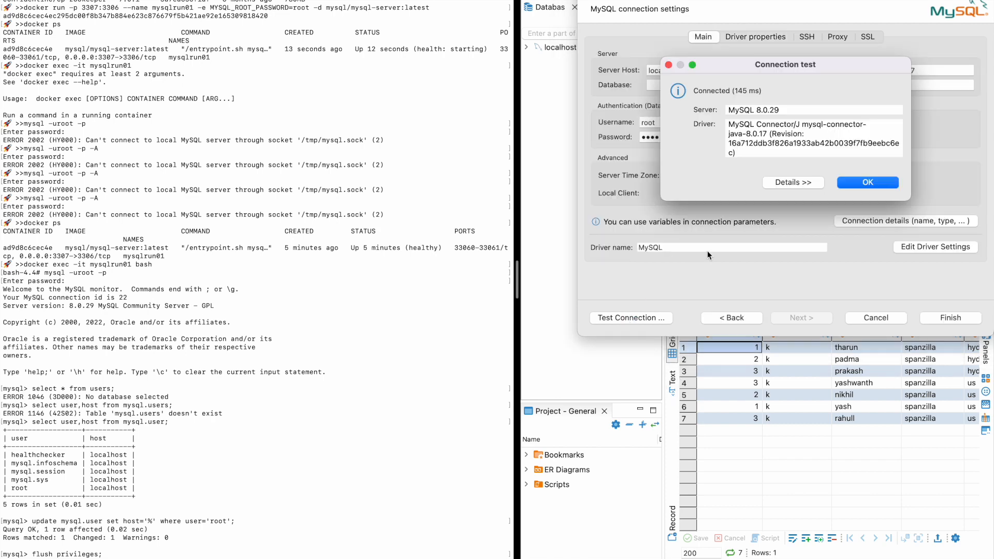
{"action": "left_click", "coordinate": [868, 181]}
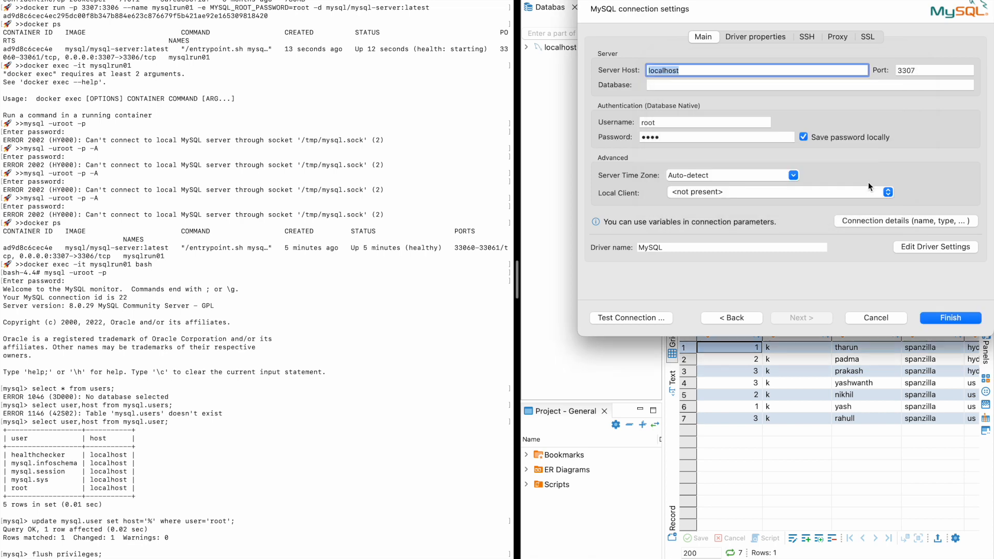
{"action": "left_click", "coordinate": [925, 315]}
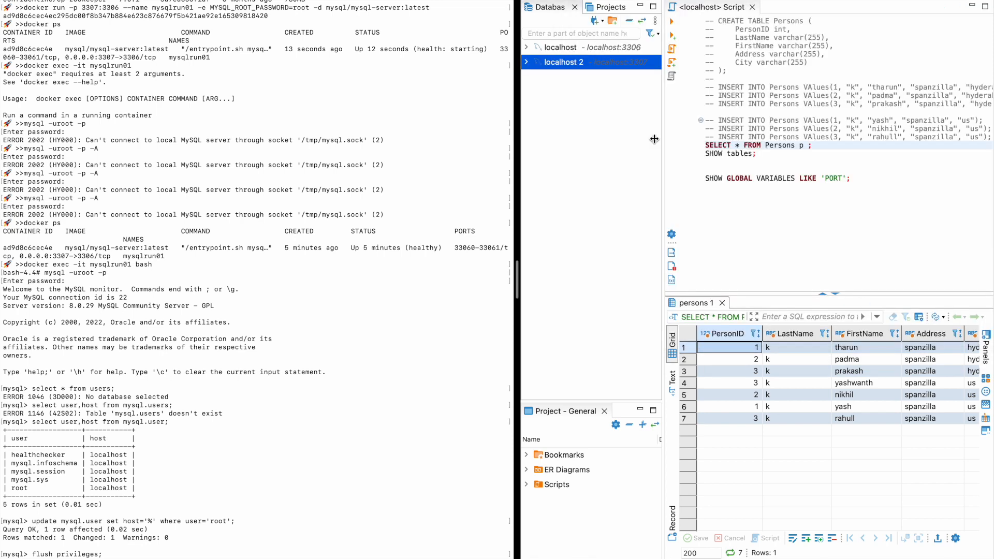
Rename the new connection to docker-mysqlrun01.
{"action": "right_click", "coordinate": [567, 61]}
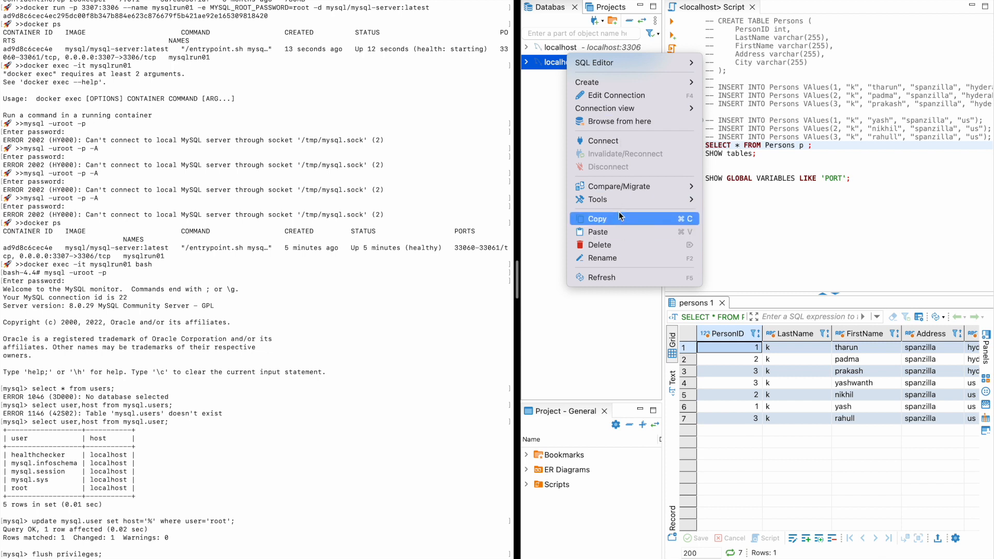
{"action": "left_click", "coordinate": [625, 258]}
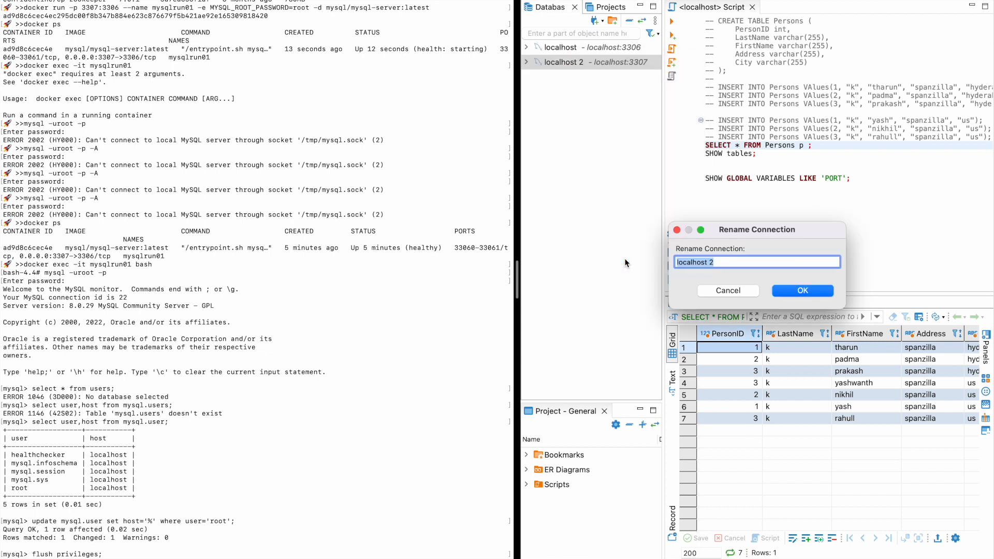
{"action": "type", "text": "mysqlrun"}
{"action": "type", "text": "01"}
{"action": "type", "text": "docker-"}
{"action": "left_click", "coordinate": [797, 290]}
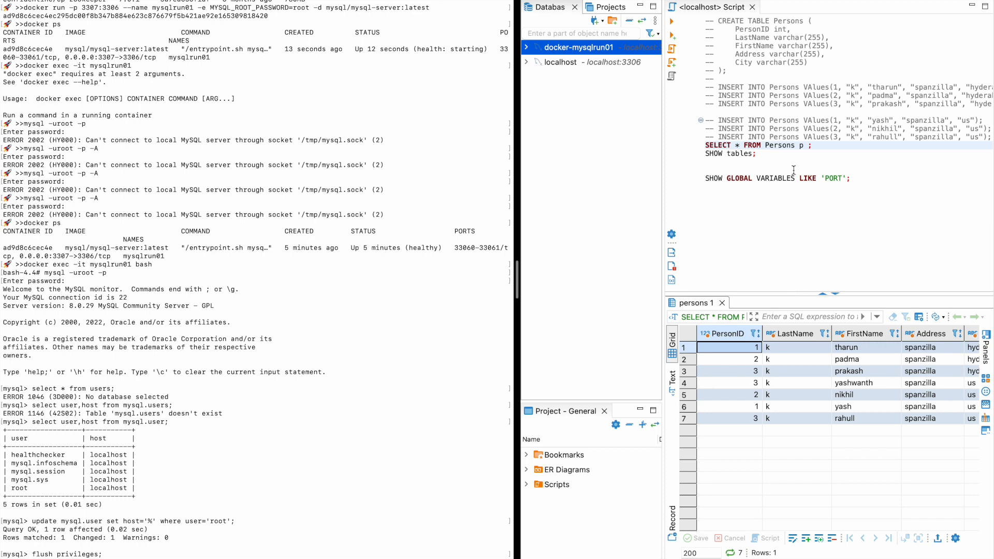
Open a new SQL script for docker-mysqlrun01 and run show databases;.
{"action": "right_click", "coordinate": [618, 46]}
{"action": "mouse_move", "coordinate": [641, 52]}
{"action": "left_click", "coordinate": [803, 50]}
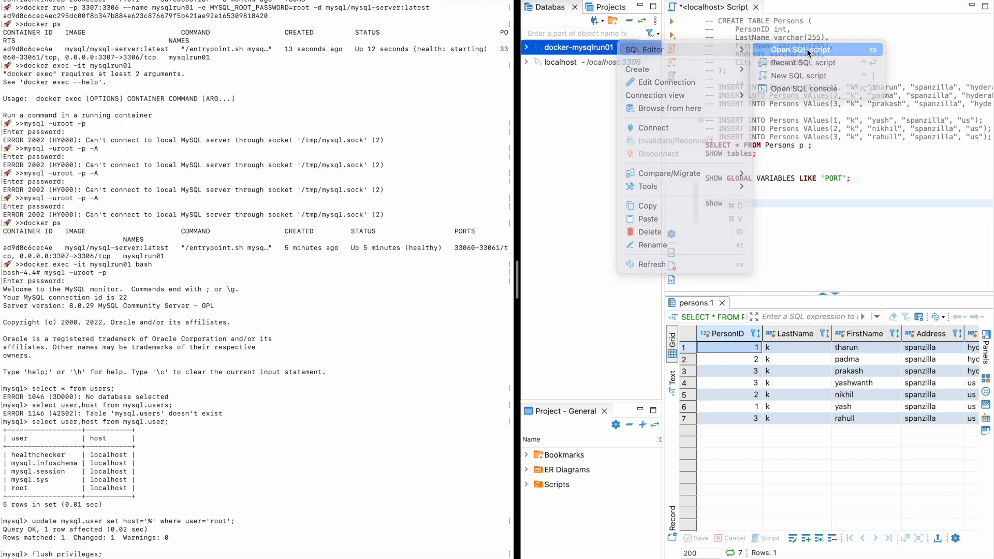
{"action": "type", "text": "showd"}
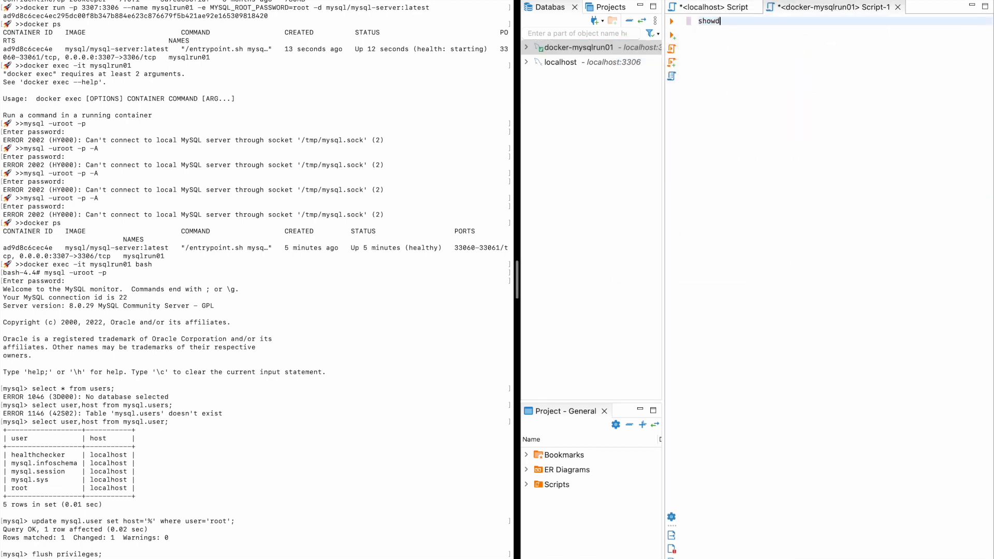
{"action": "key", "text": "BackSpace"}
{"action": "type", "text": "databases;"}
{"action": "key", "text": "ctrl+Return"}
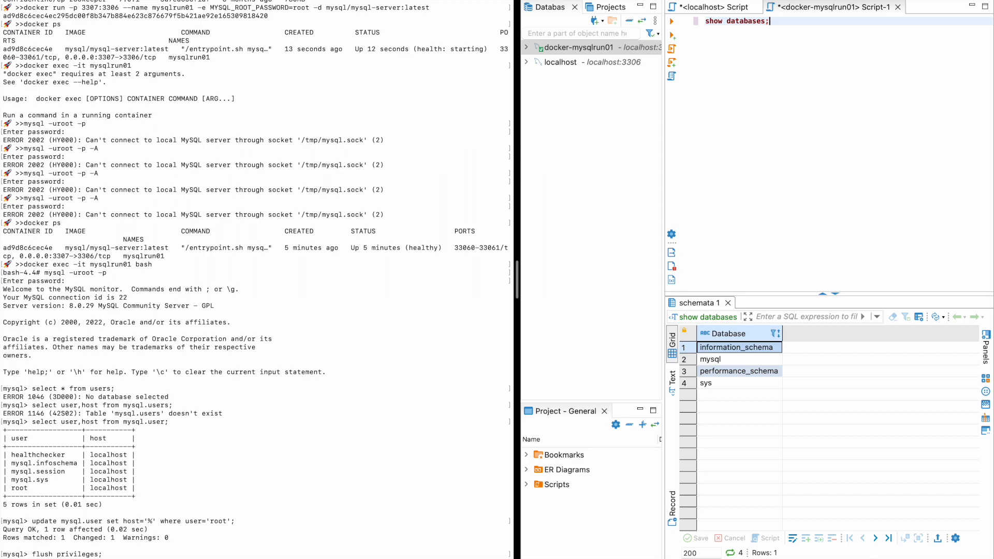